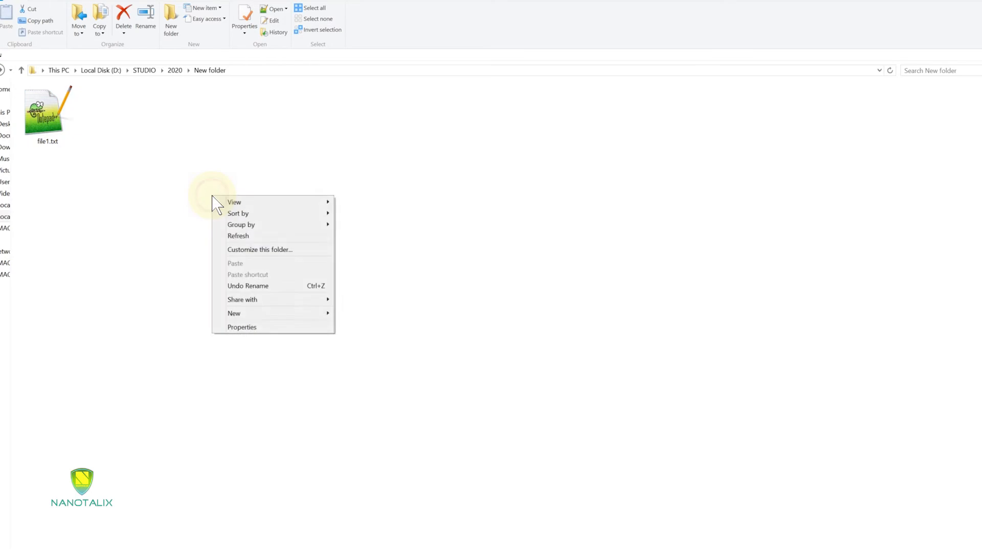
- Create a new text document named file2.txt in the current folder
{"action": "right_click", "coordinate": [218, 234]}
{"action": "mouse_move", "coordinate": [254, 354]}
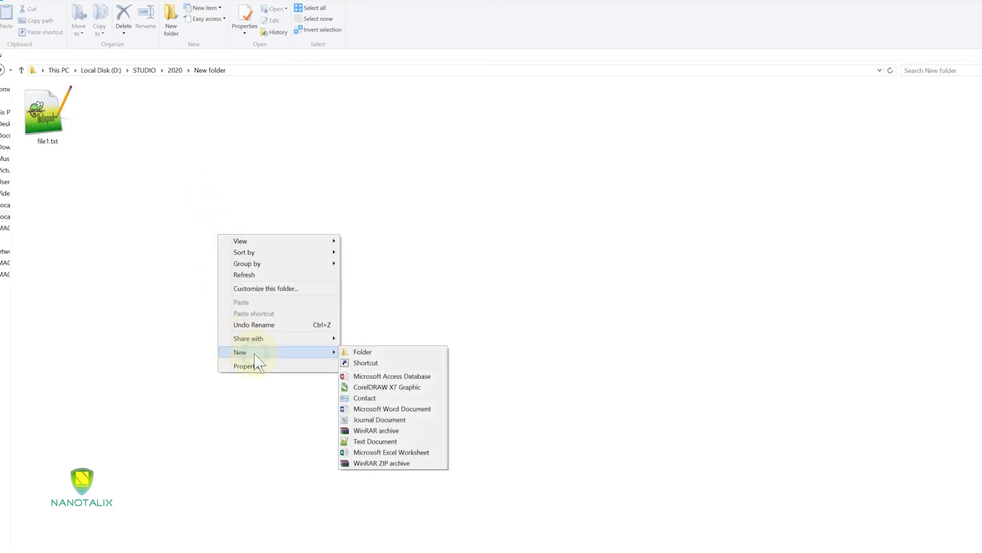
{"action": "left_click", "coordinate": [367, 441]}
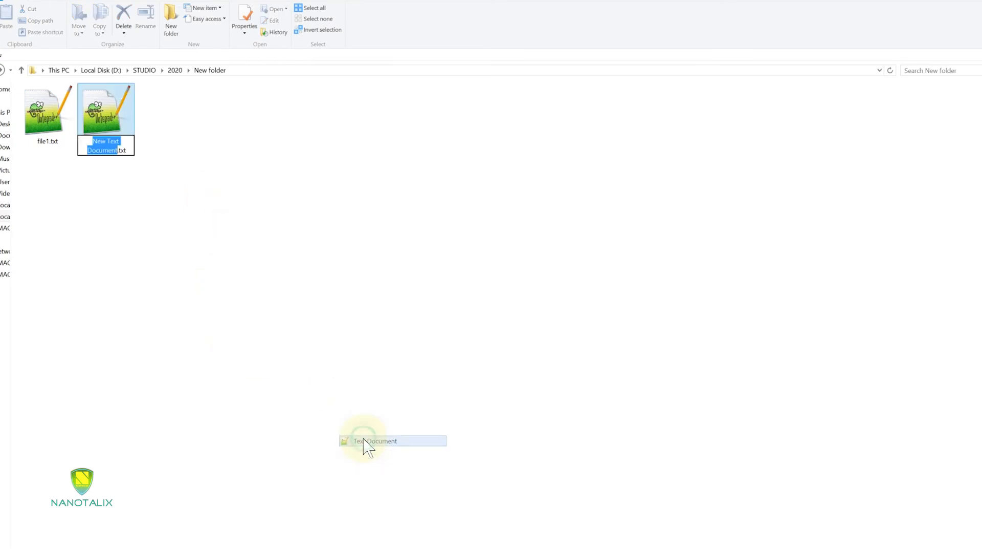
{"action": "type", "text": "file"}
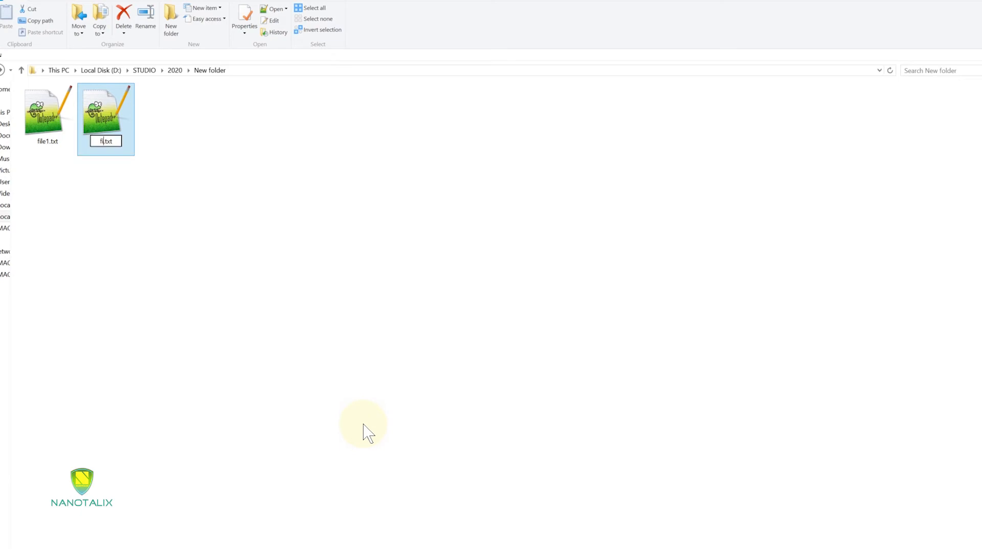
{"action": "type", "text": "2"}
{"action": "left_click", "coordinate": [302, 238]}
- Create another text document in the folder and name it file3.txt
{"action": "right_click", "coordinate": [280, 215]}
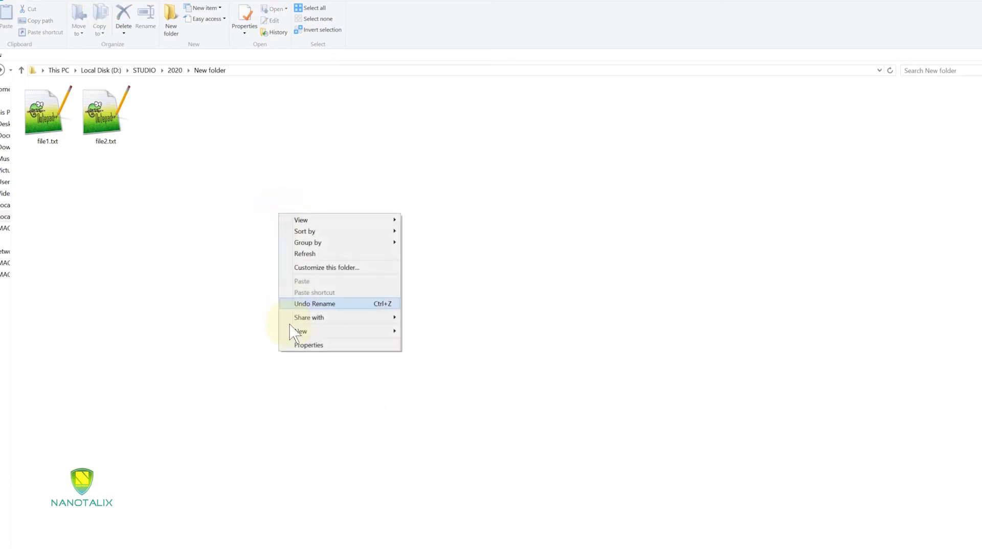
{"action": "mouse_move", "coordinate": [307, 331]}
{"action": "left_click", "coordinate": [432, 421]}
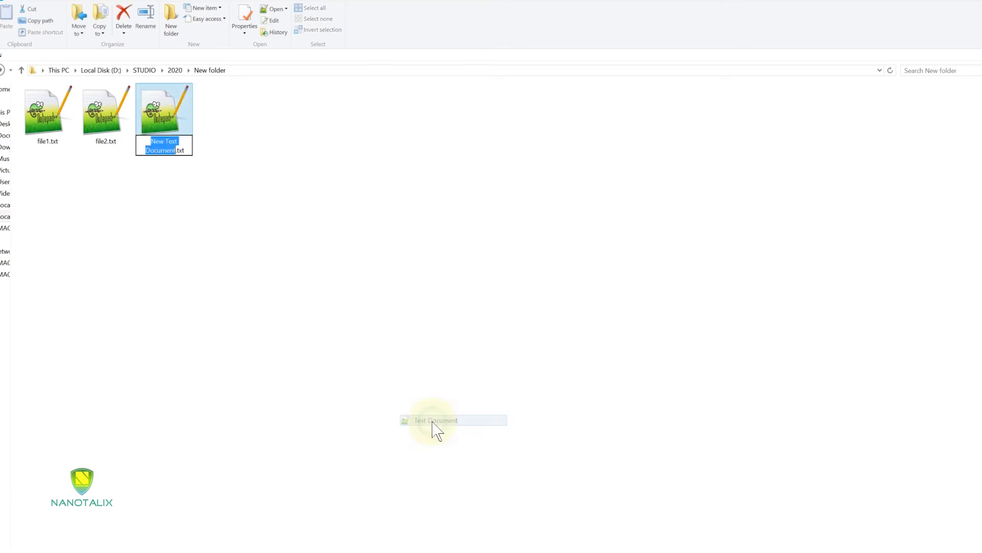
{"action": "type", "text": "file"}
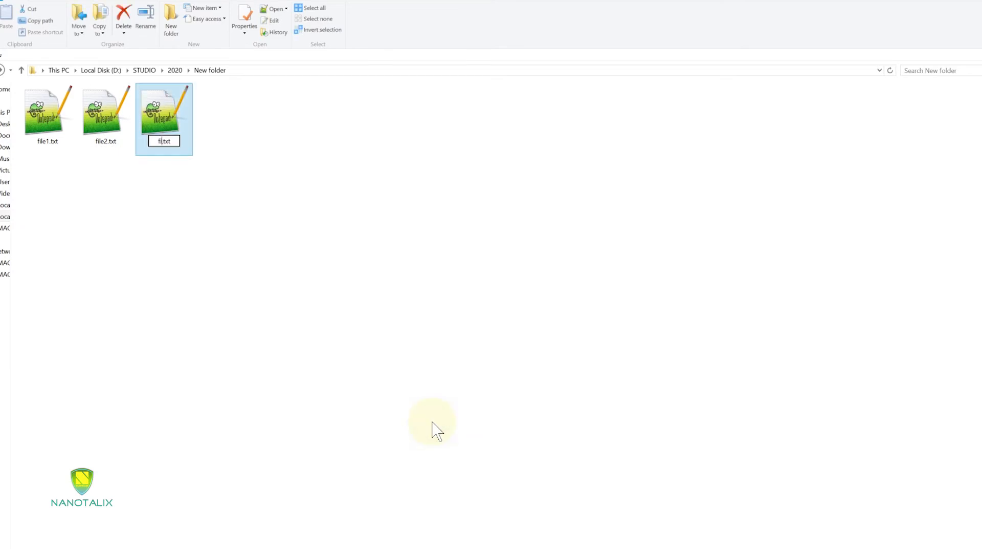
{"action": "type", "text": "3"}
{"action": "key", "text": "Return"}
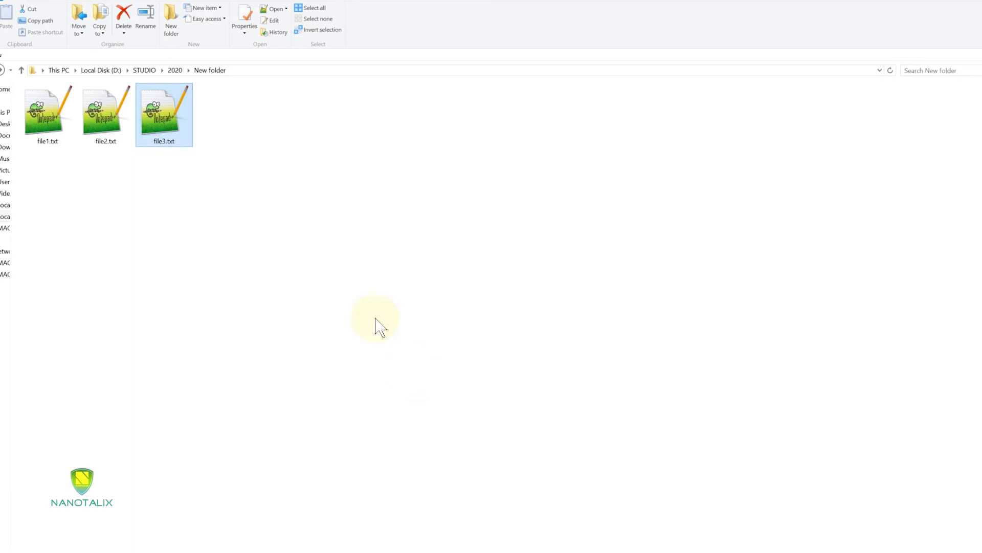
- Add a new text document named file4.txt to the folder
{"action": "right_click", "coordinate": [304, 200]}
{"action": "mouse_move", "coordinate": [352, 317]}
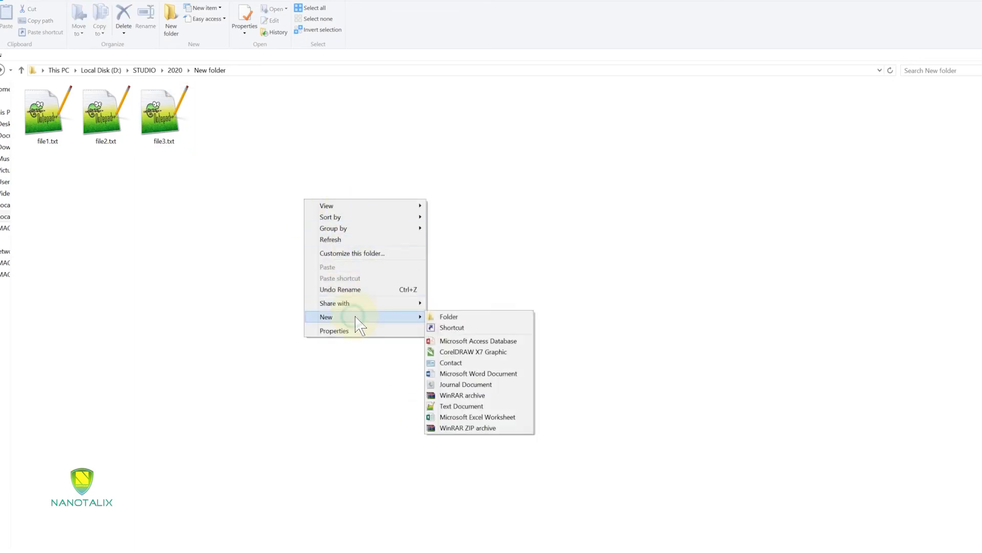
{"action": "left_click", "coordinate": [456, 406]}
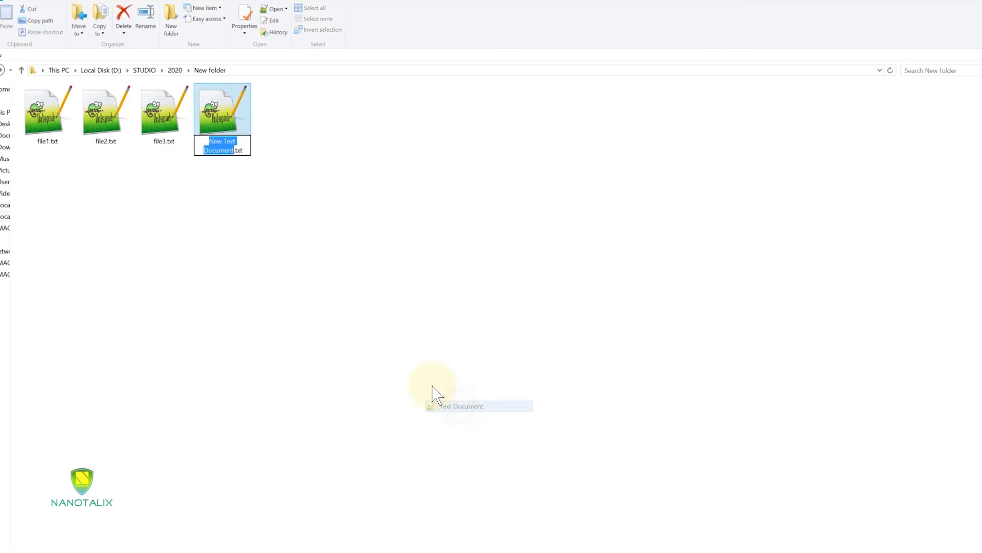
{"action": "type", "text": "file4"}
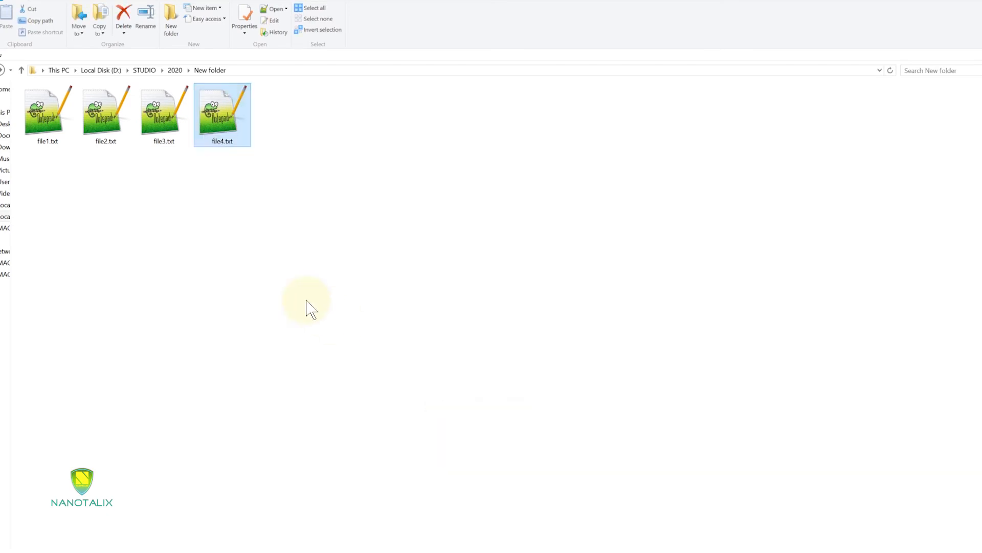
- Add a new text document named file5.txt to the folder
{"action": "right_click", "coordinate": [301, 259]}
{"action": "mouse_move", "coordinate": [339, 378]}
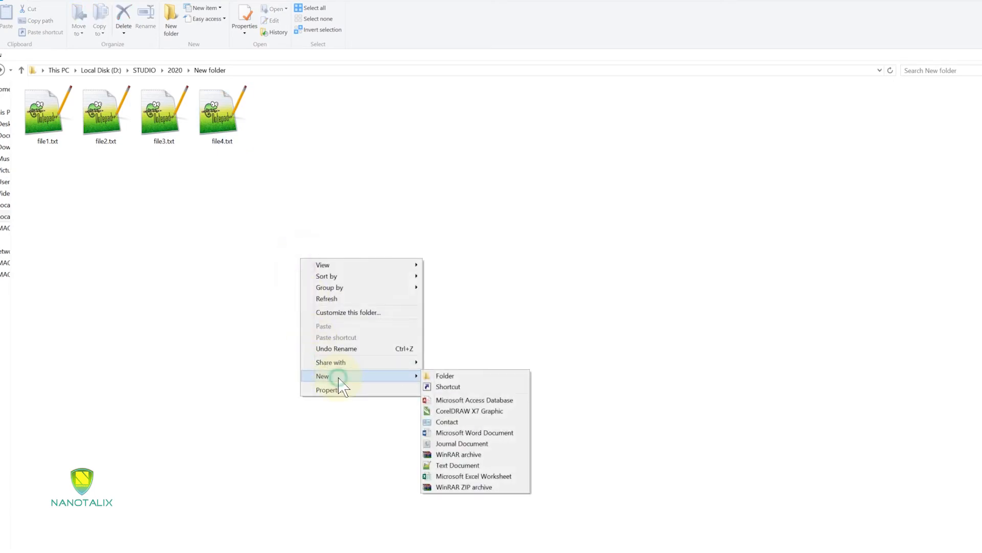
{"action": "left_click", "coordinate": [451, 465]}
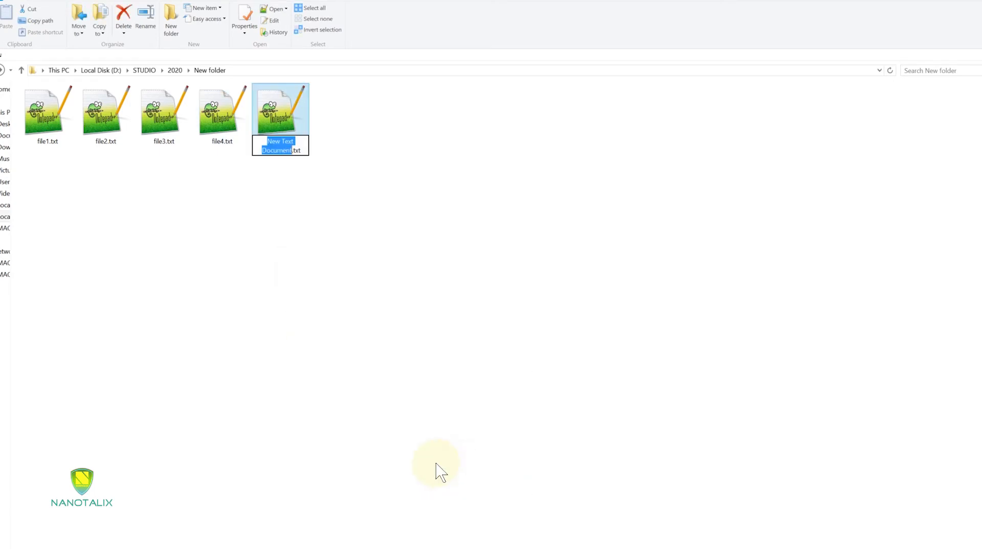
{"action": "type", "text": "file5"}
{"action": "left_click", "coordinate": [313, 275]}
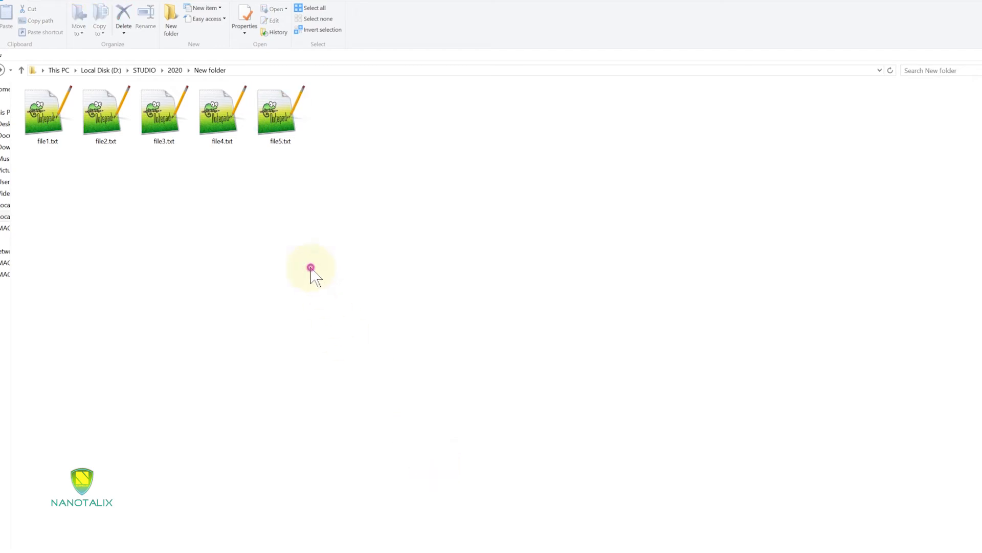
- Create a text document named file6.txt in the folder and leave all files deselected
{"action": "right_click", "coordinate": [311, 268]}
{"action": "mouse_move", "coordinate": [333, 385]}
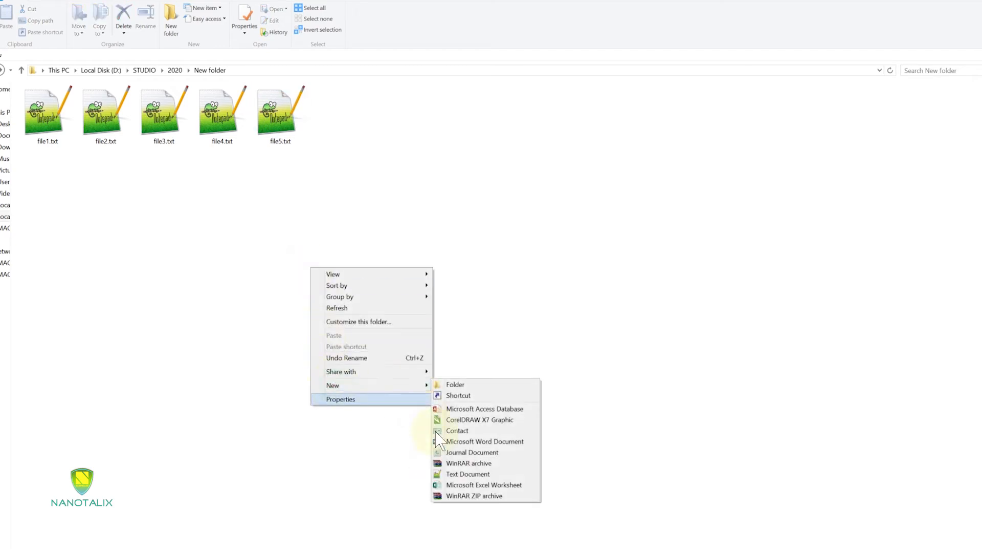
{"action": "left_click", "coordinate": [457, 474]}
{"action": "type", "text": "file"}
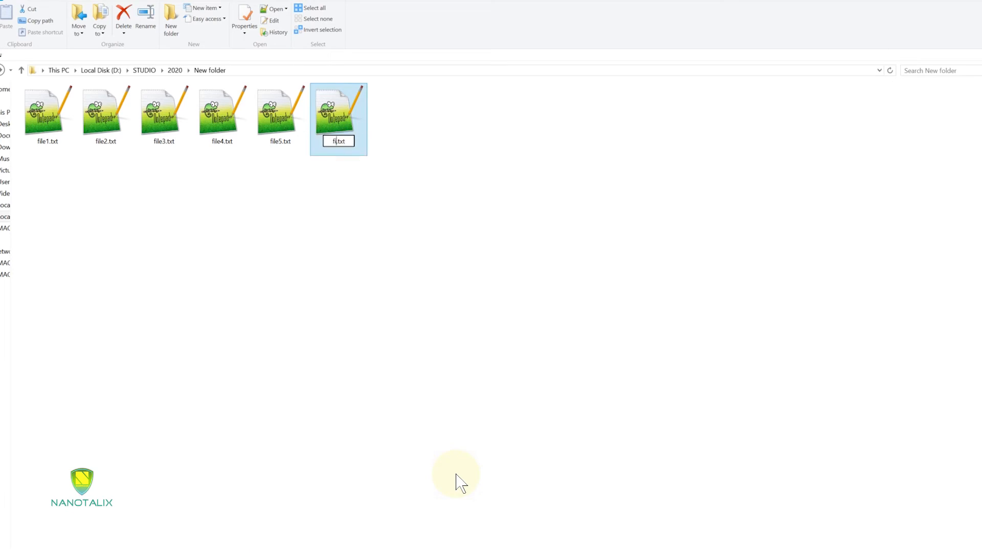
{"action": "type", "text": "6"}
{"action": "key", "text": "Return"}
{"action": "left_click", "coordinate": [419, 209]}
{"action": "left_click_drag", "start_coordinate": [48, 177], "coordinate": [358, 115]}
{"action": "left_click", "coordinate": [388, 177]}
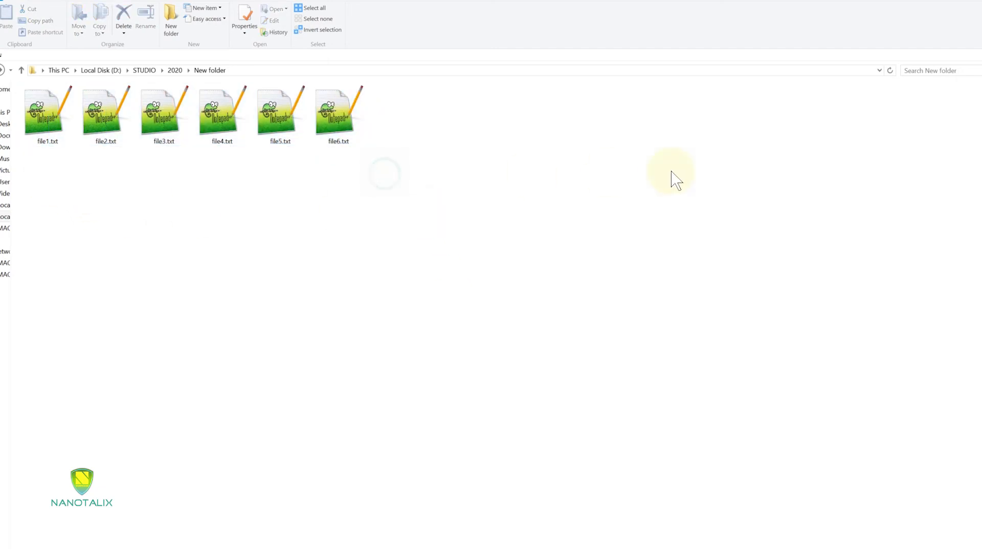
- Search the folder for "file1 OR file4" and check the matching files
{"action": "left_click", "coordinate": [922, 71]}
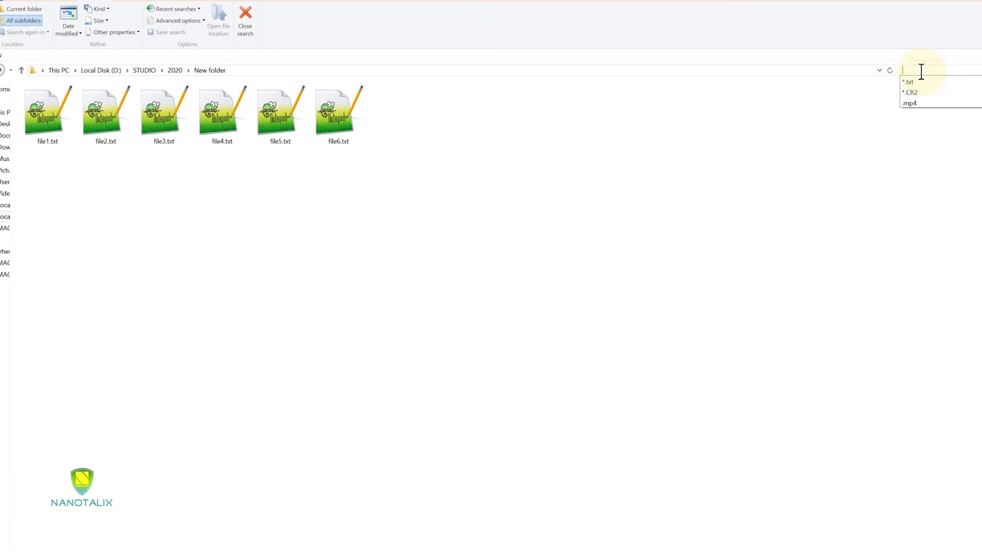
{"action": "type", "text": "*"}
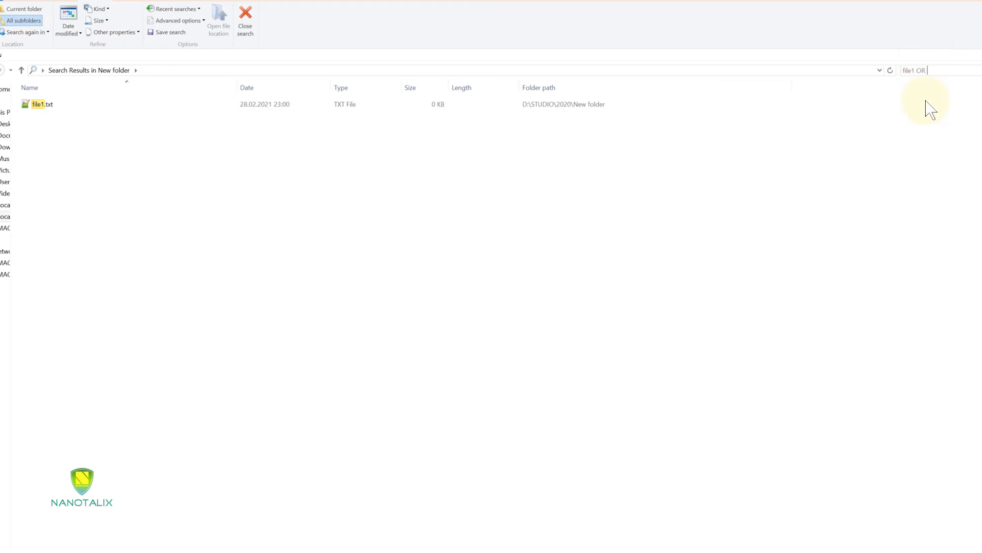
{"action": "type", "text": "l"}
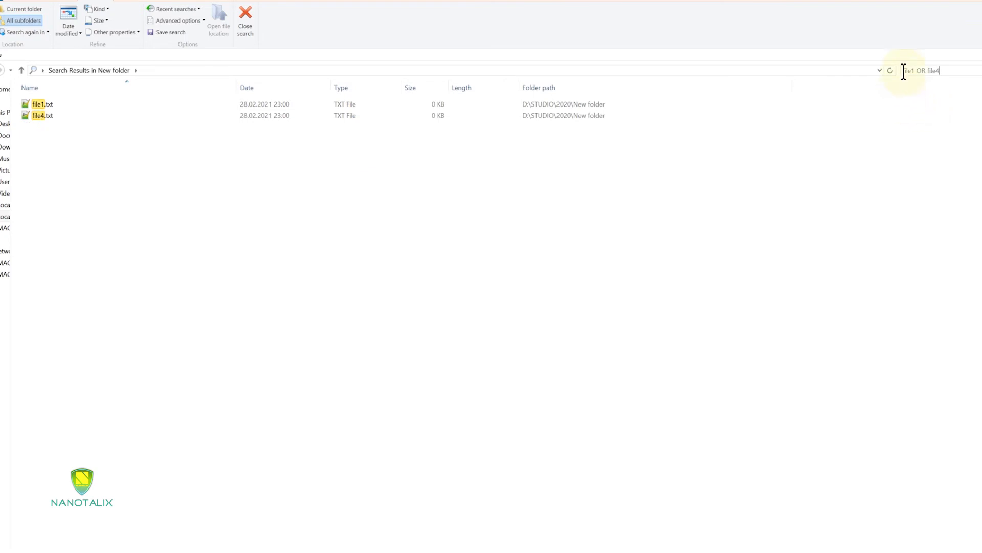
{"action": "left_click", "coordinate": [958, 69]}
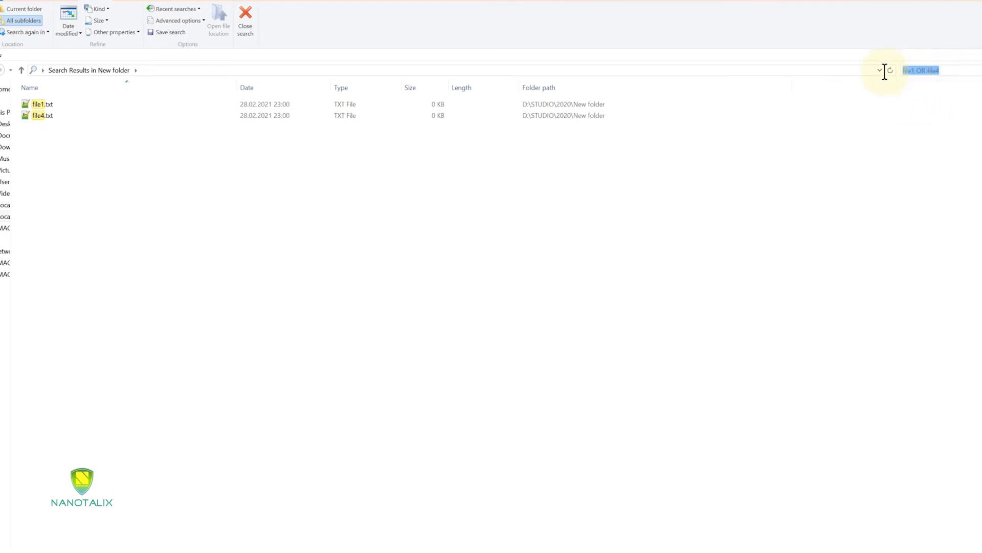
{"action": "left_click", "coordinate": [922, 71]}
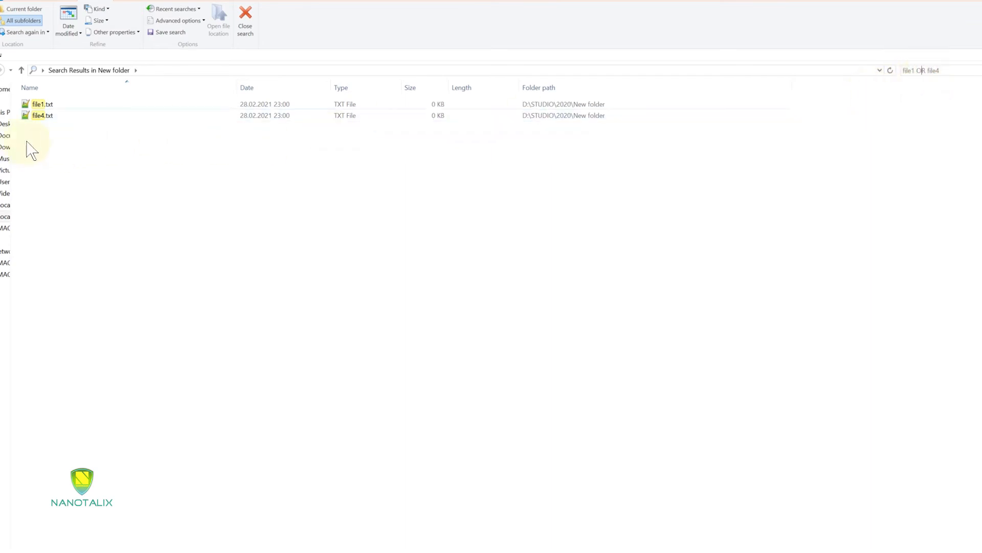
{"action": "left_click_drag", "start_coordinate": [47, 141], "coordinate": [66, 103]}
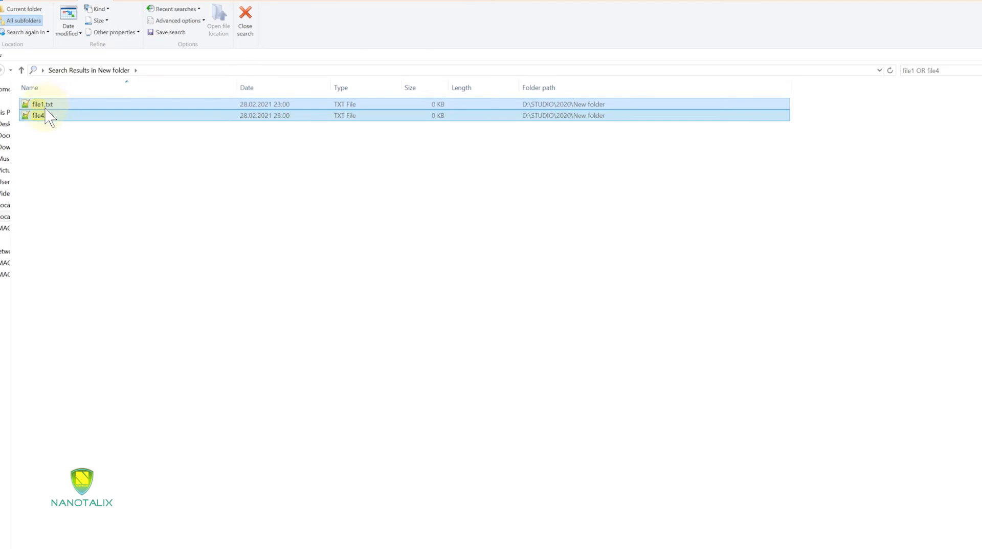
{"action": "left_click", "coordinate": [106, 149]}
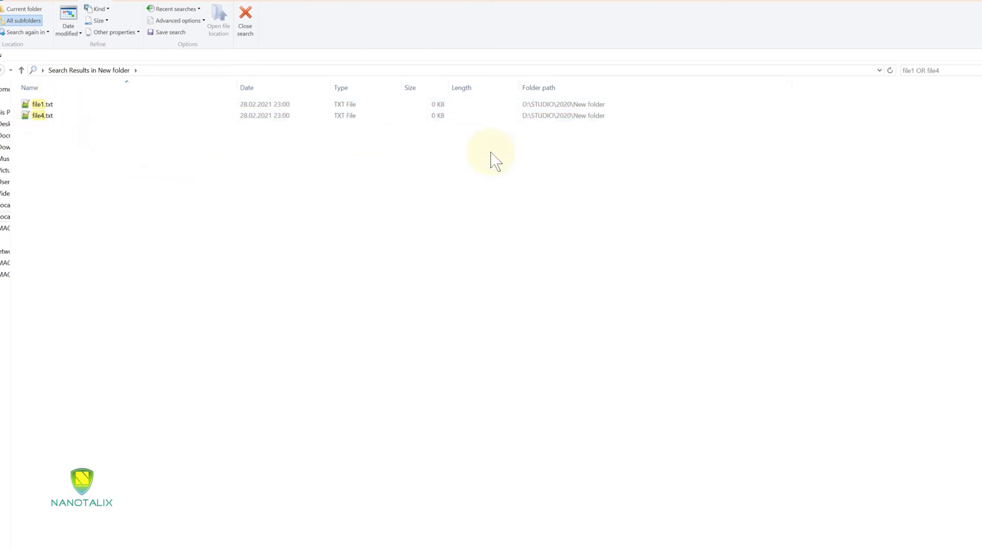
- Change the second search term to file6, making the query "file1 OR file6", and check the matching files
{"action": "left_click", "coordinate": [944, 70]}
{"action": "left_click", "coordinate": [948, 70]}
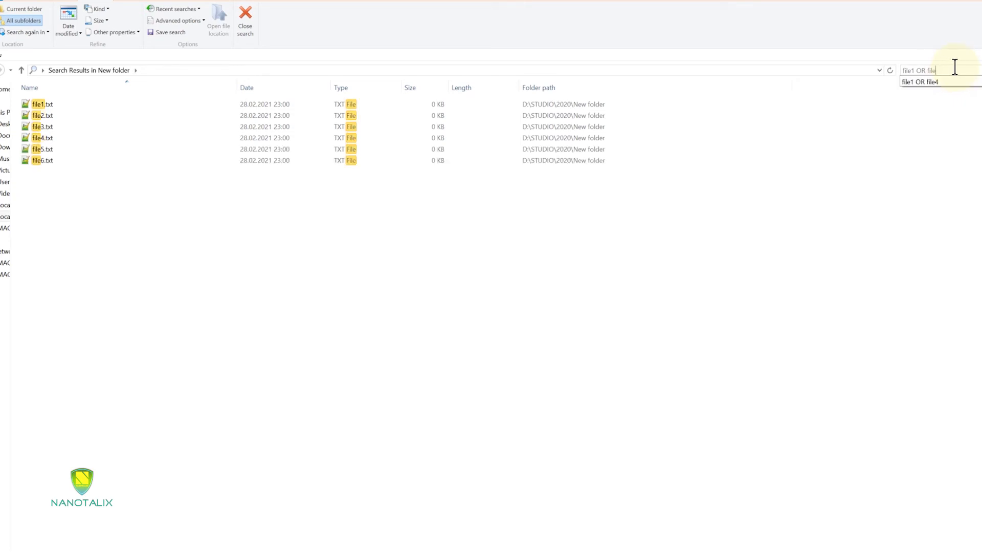
{"action": "type", "text": "6"}
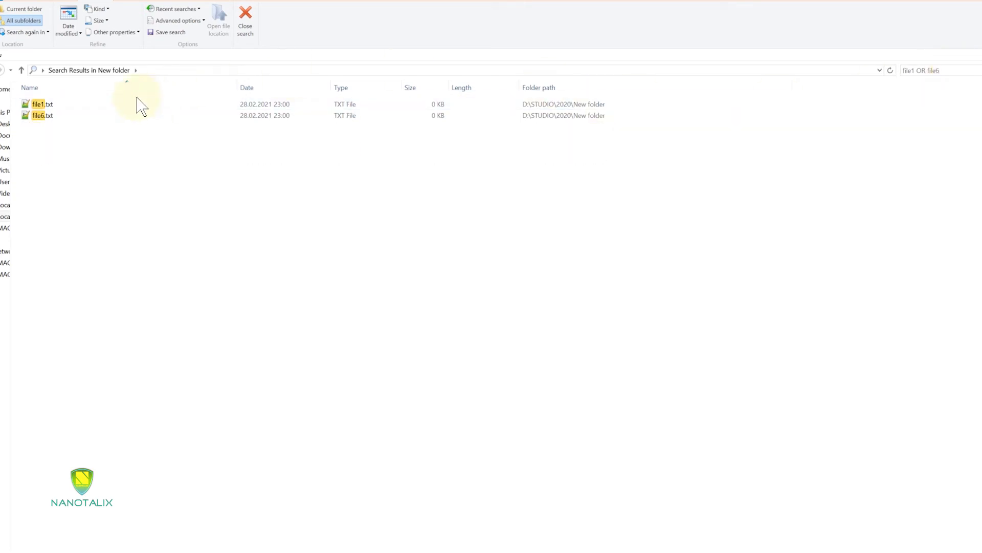
{"action": "left_click_drag", "start_coordinate": [48, 136], "coordinate": [48, 102]}
{"action": "left_click", "coordinate": [55, 137]}
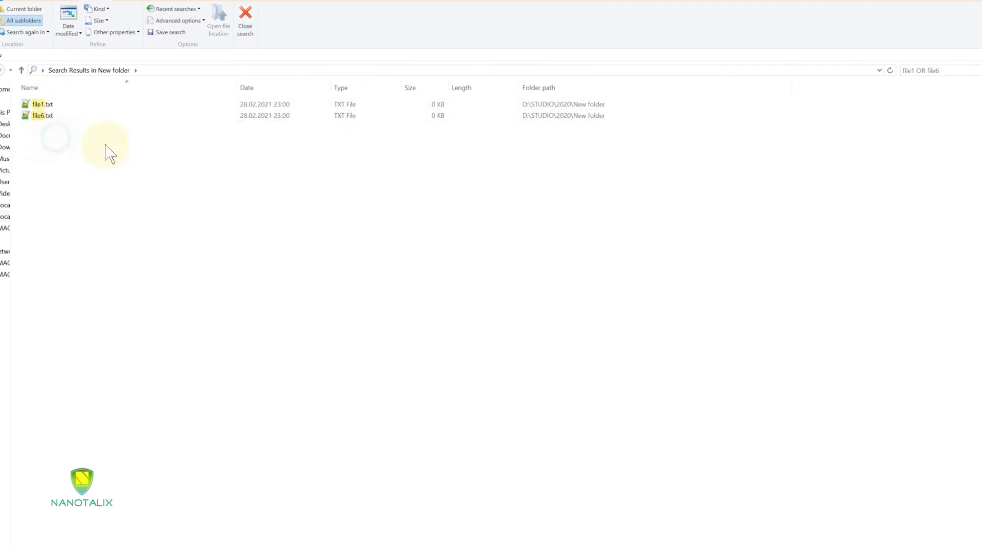
- Extend the search query to "file1 OR file6 OR file4" and check the matching files
{"action": "left_click", "coordinate": [948, 69]}
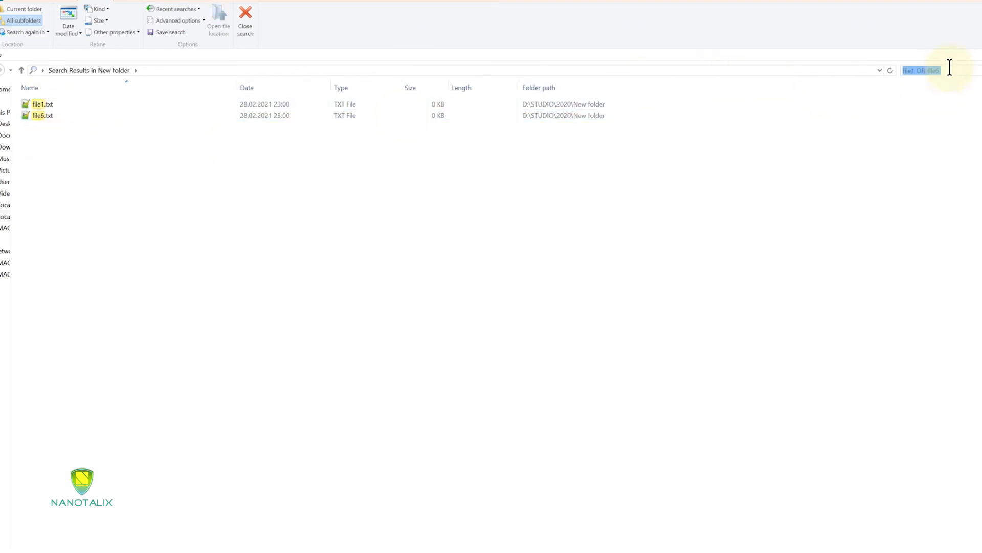
{"action": "left_click", "coordinate": [949, 67]}
{"action": "type", "text": "file4"}
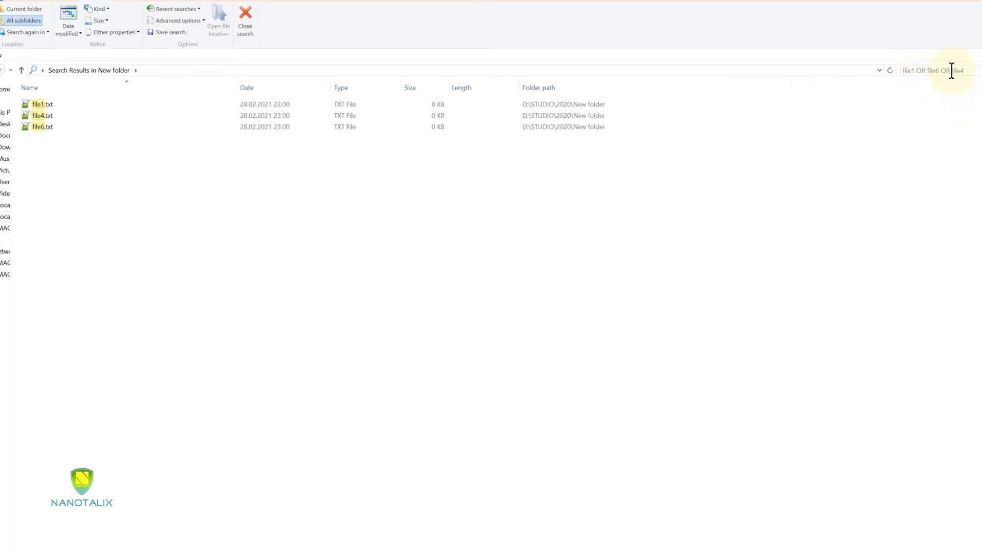
{"action": "left_click", "coordinate": [45, 105]}
{"action": "left_click", "coordinate": [50, 117], "text": "ctrl"}
{"action": "left_click_drag", "start_coordinate": [49, 153], "coordinate": [72, 98]}
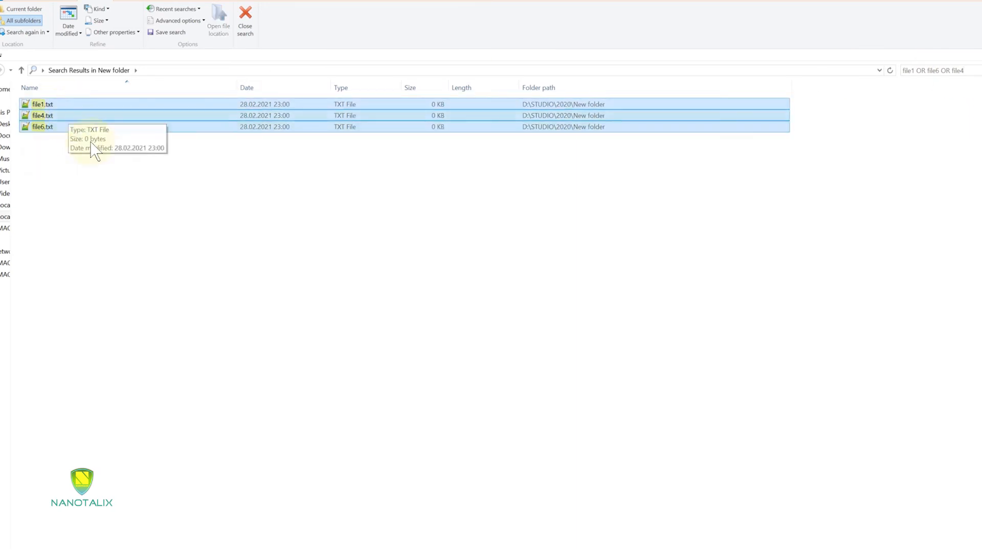
{"action": "left_click", "coordinate": [456, 192]}
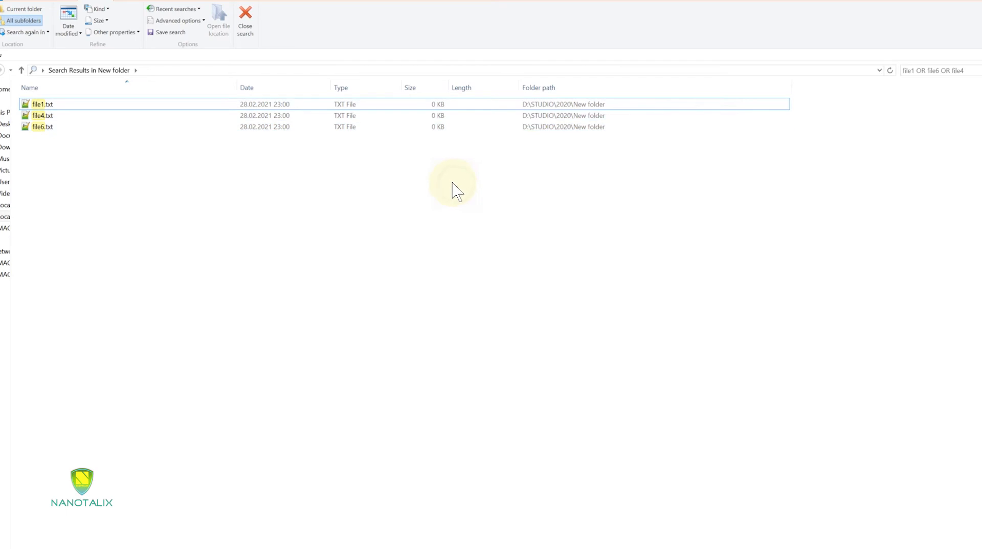
- Add a fourth OR term for file2 to the end of the search query
{"action": "left_click", "coordinate": [971, 68]}
{"action": "left_click", "coordinate": [973, 70]}
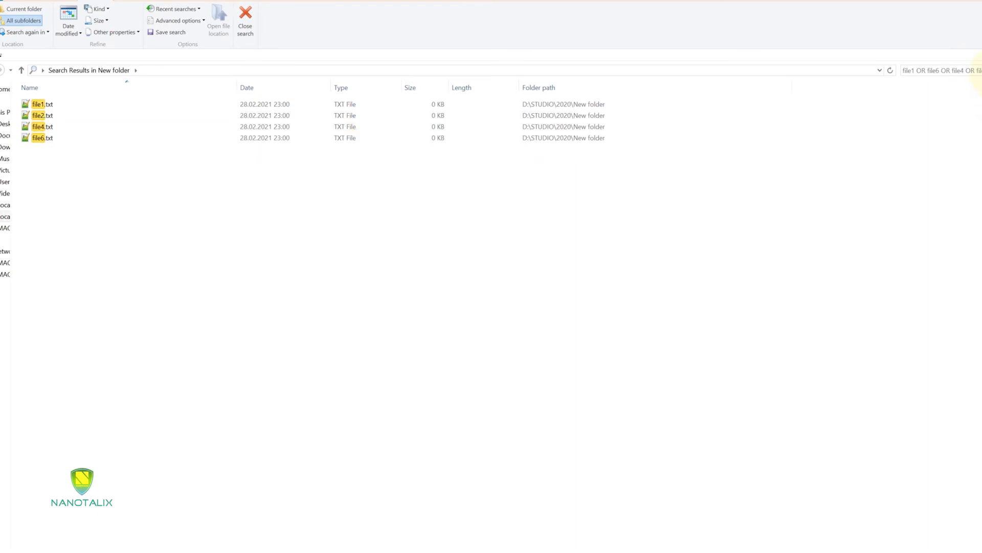
{"action": "left_click_drag", "start_coordinate": [978, 70], "coordinate": [887, 76]}
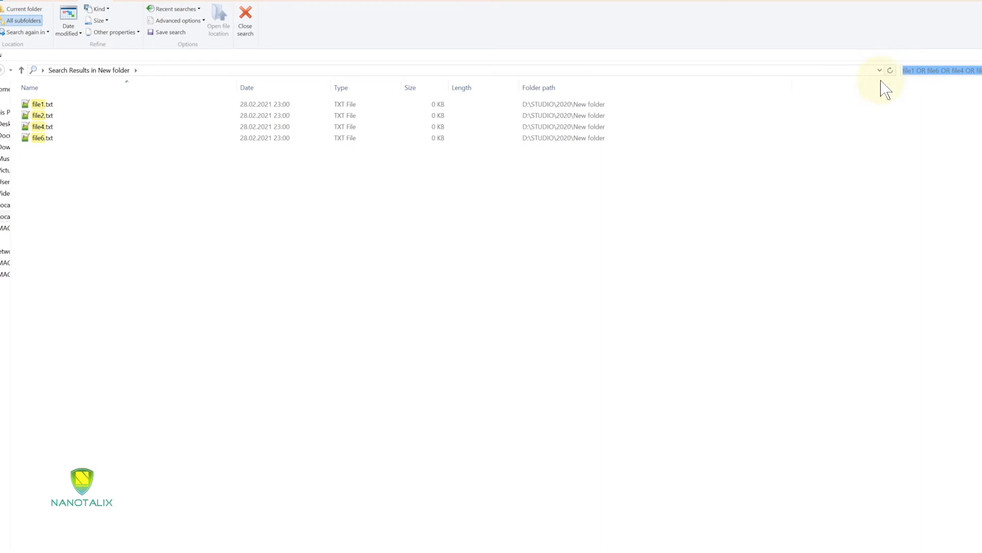
{"action": "left_click", "coordinate": [855, 128]}
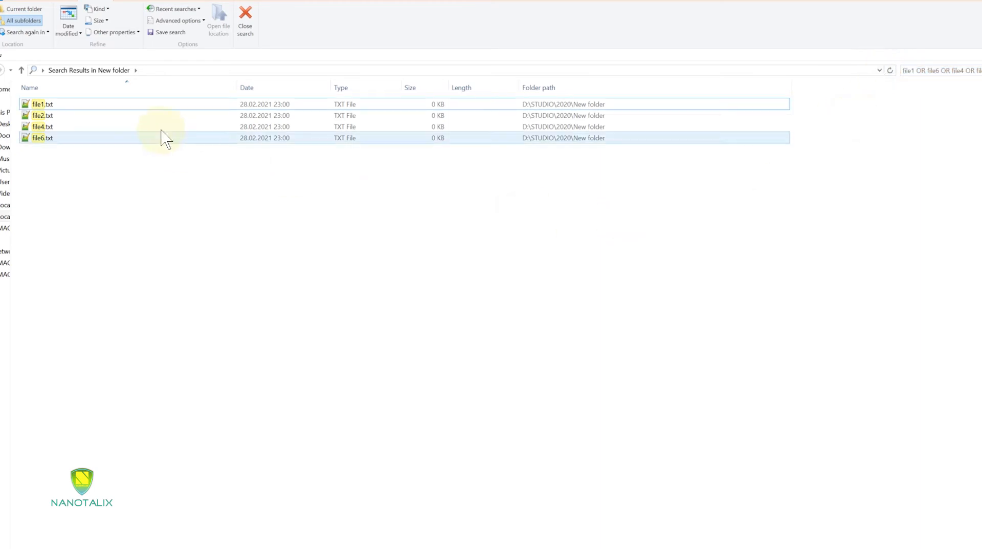
- Go through the search results one by one: file1.txt, file2.txt, file4.txt and file6.txt
{"action": "left_click", "coordinate": [54, 104]}
{"action": "left_click", "coordinate": [51, 117]}
{"action": "left_click", "coordinate": [51, 128]}
{"action": "left_click", "coordinate": [51, 139]}
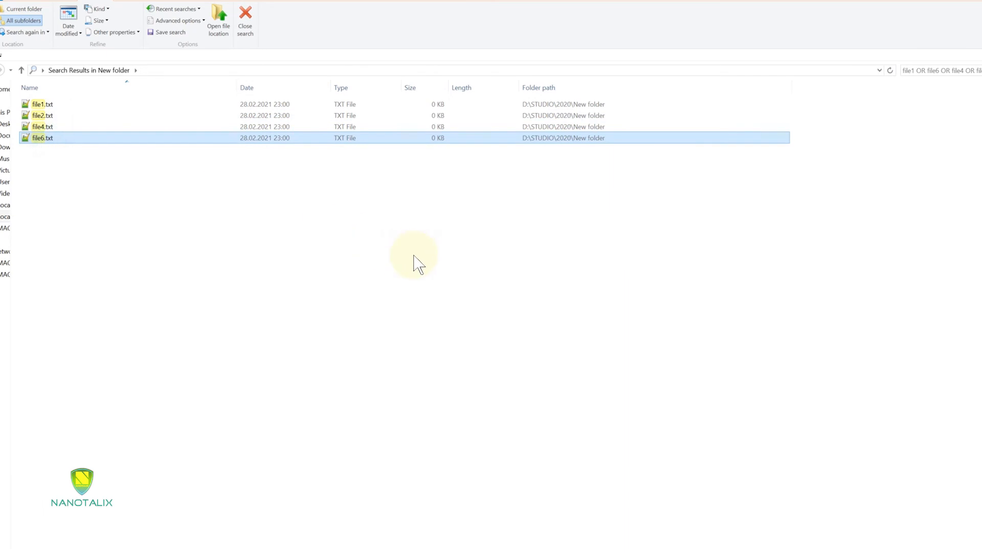
{"action": "left_click", "coordinate": [706, 241]}
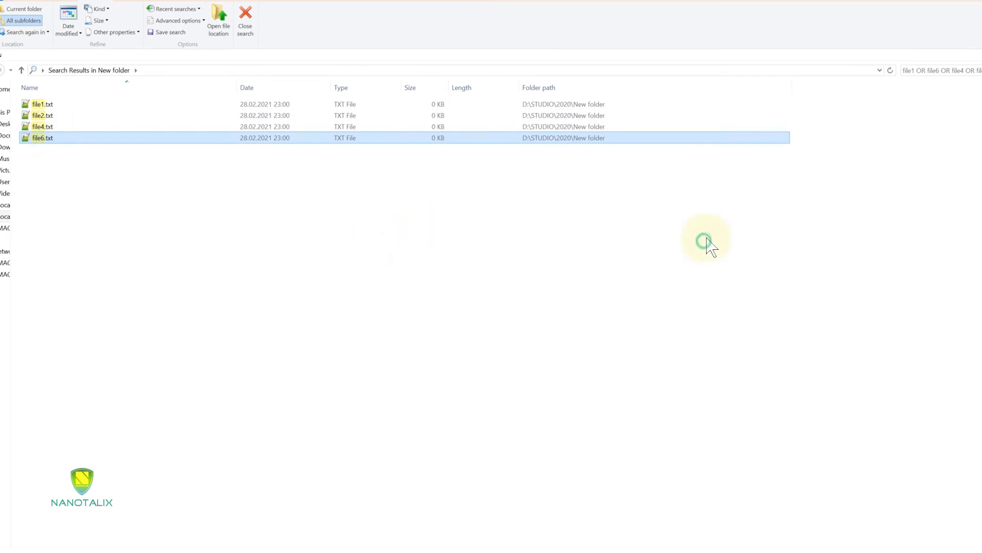
- Search the folder for "*.txt", check the matching files, and clear the search to return to the full folder
{"action": "left_click", "coordinate": [970, 70]}
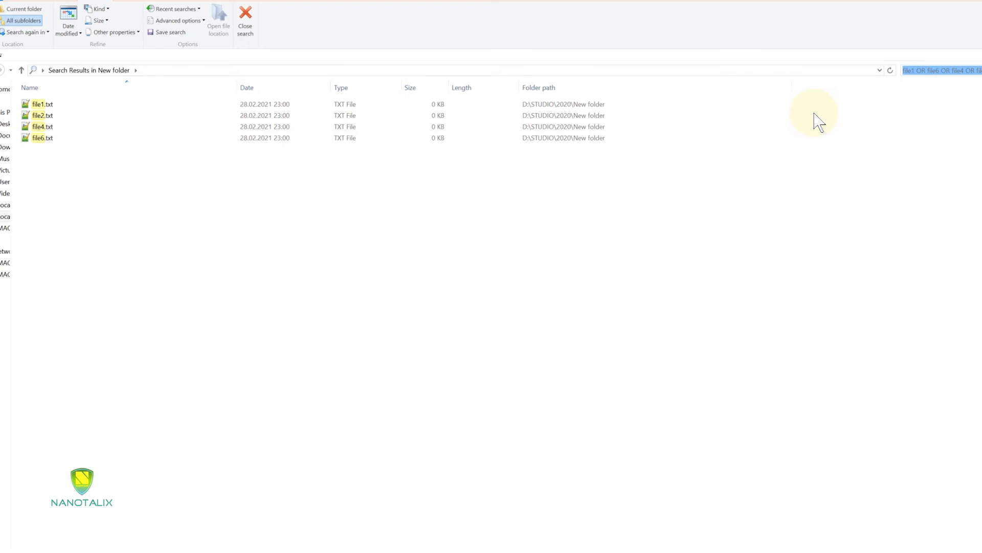
{"action": "type", "text": "*"}
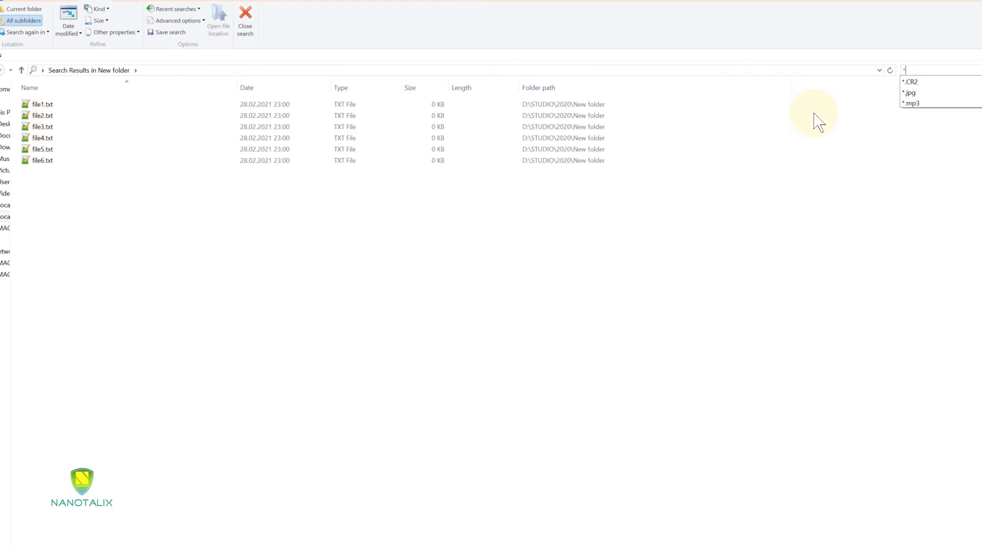
{"action": "type", "text": ".txt"}
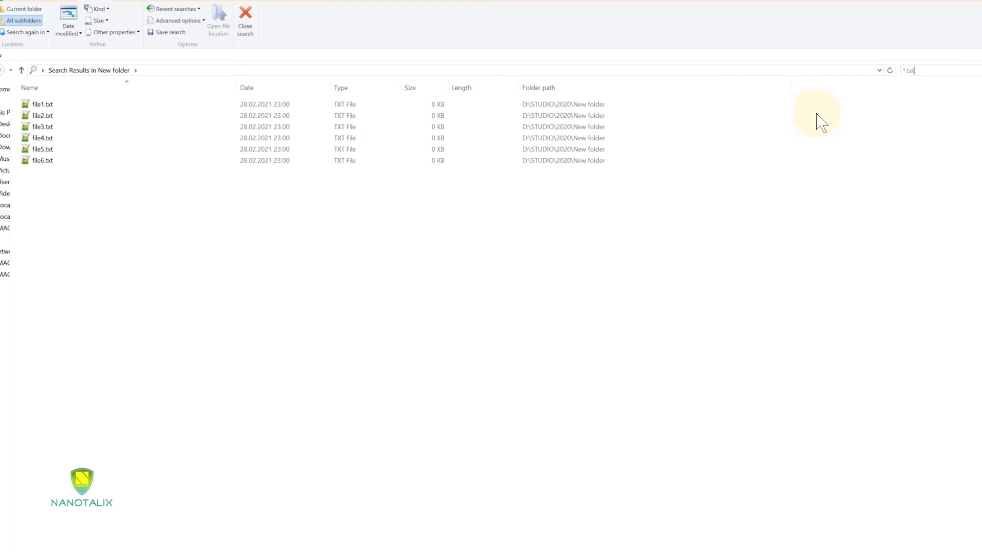
{"action": "left_click_drag", "start_coordinate": [72, 236], "coordinate": [32, 103]}
{"action": "left_click", "coordinate": [180, 231]}
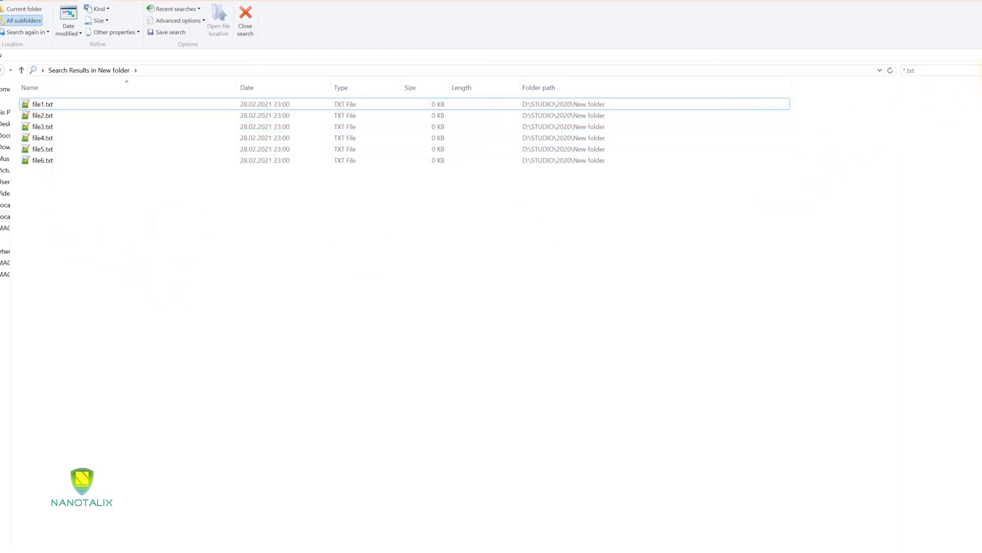
{"action": "left_click", "coordinate": [981, 70]}
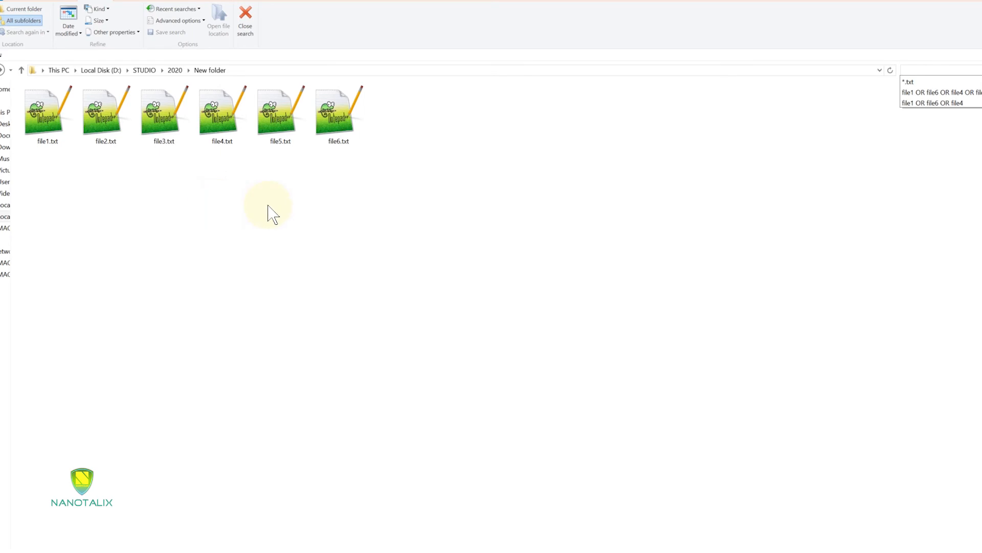
- Create a new text document in the folder and name it file1.pdf, replacing the .txt extension
{"action": "left_click", "coordinate": [324, 194]}
{"action": "right_click", "coordinate": [366, 247]}
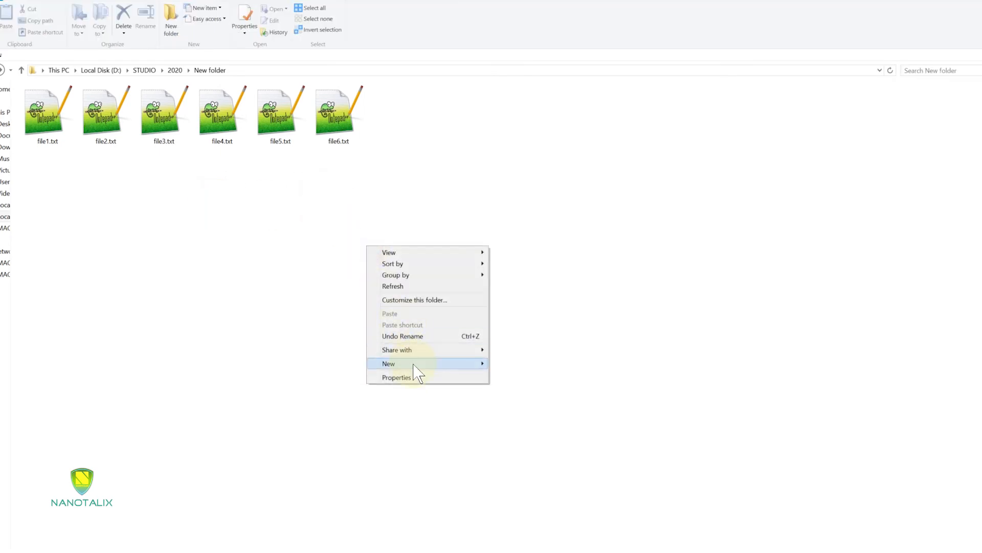
{"action": "mouse_move", "coordinate": [416, 364]}
{"action": "left_click", "coordinate": [525, 453]}
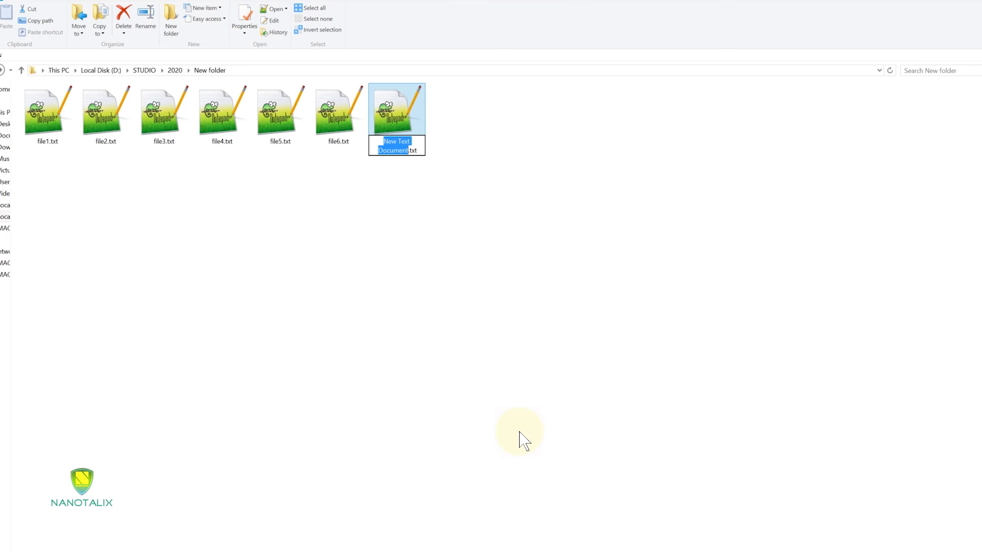
{"action": "type", "text": "file1.pdf"}
{"action": "key", "text": "Delete"}
{"action": "key", "text": "Delete"}
{"action": "key", "text": "Delete"}
{"action": "key", "text": "Delete"}
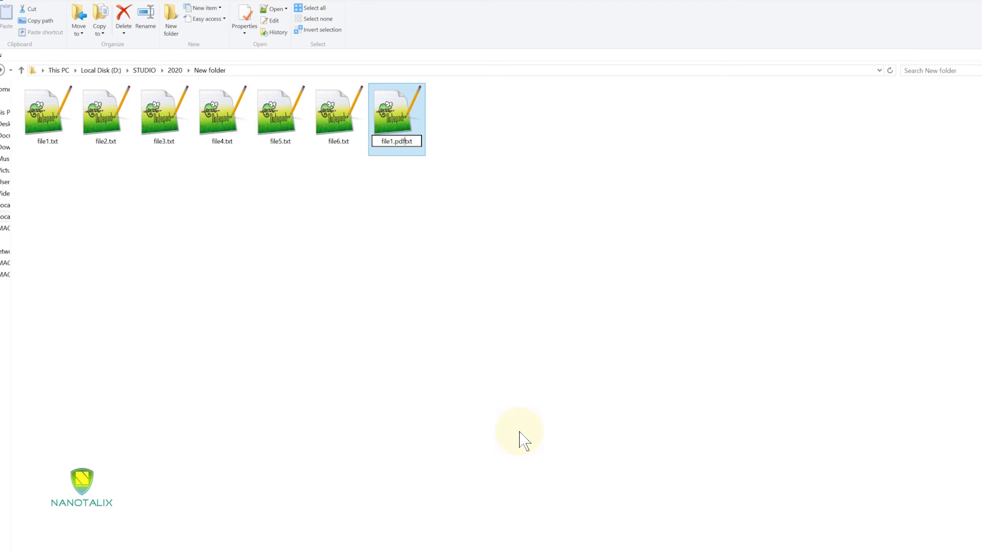
{"action": "key", "text": "Return"}
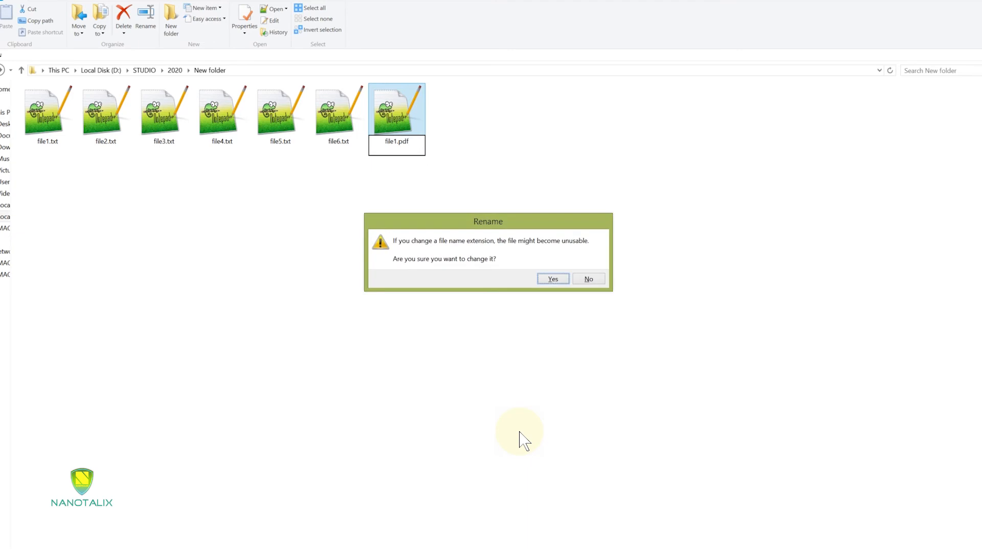
{"action": "key", "text": "Return"}
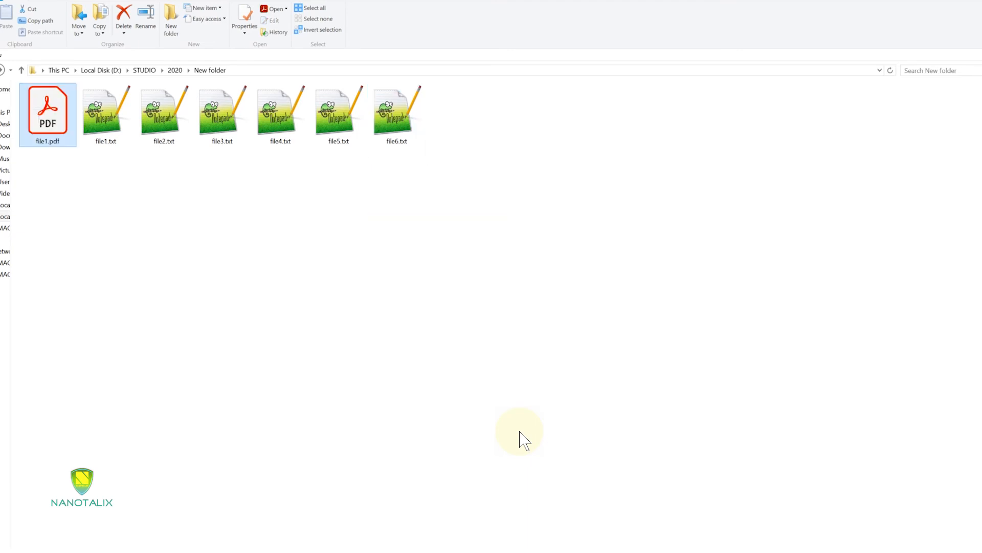
{"action": "left_click", "coordinate": [302, 266]}
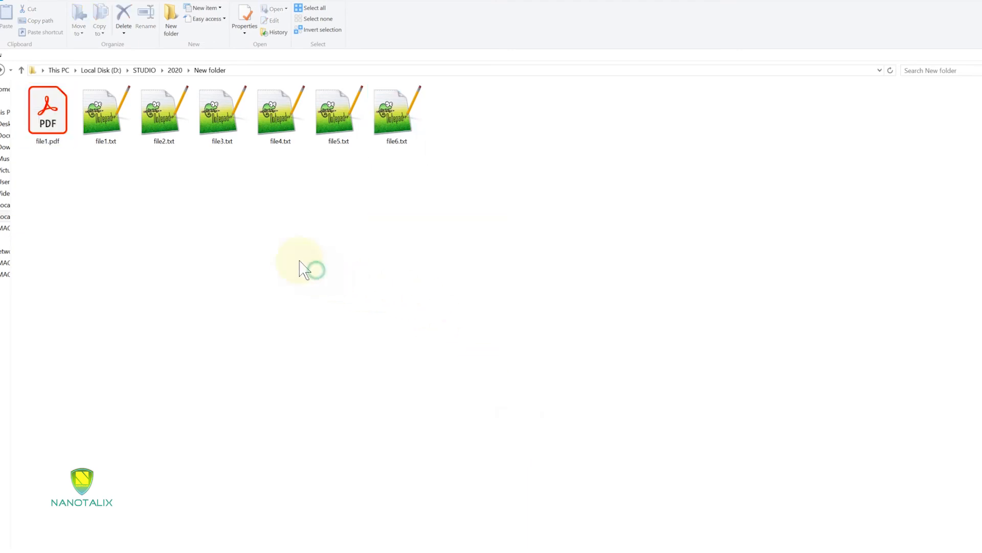
- Create a new text document in the folder and name it file2.pdf, replacing the .txt extension
{"action": "right_click", "coordinate": [232, 234]}
{"action": "mouse_move", "coordinate": [263, 351]}
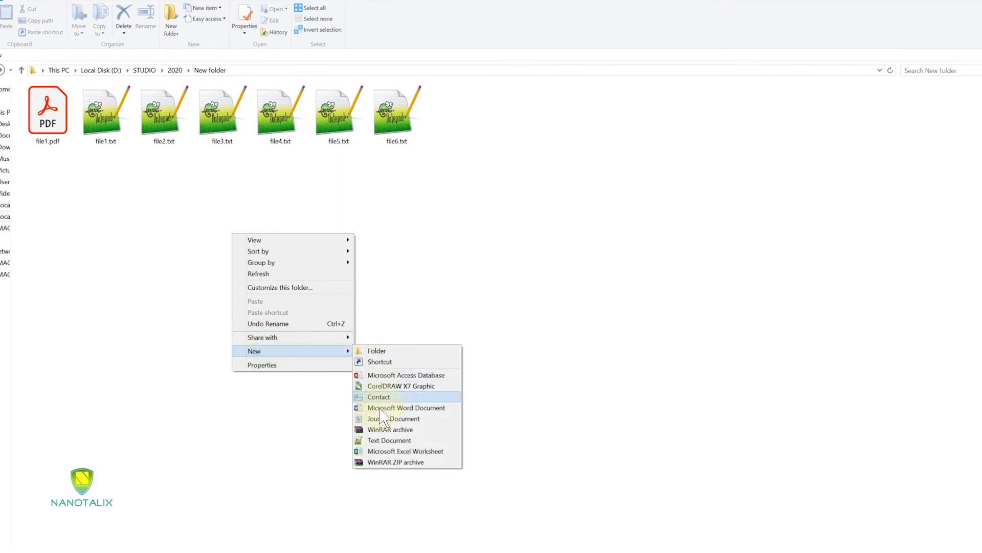
{"action": "left_click", "coordinate": [376, 440]}
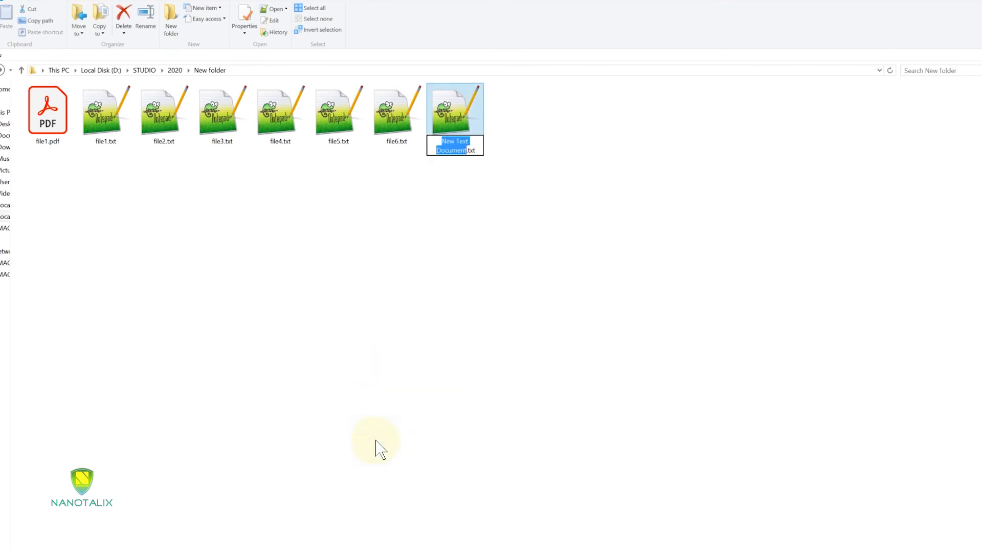
{"action": "type", "text": "file2"}
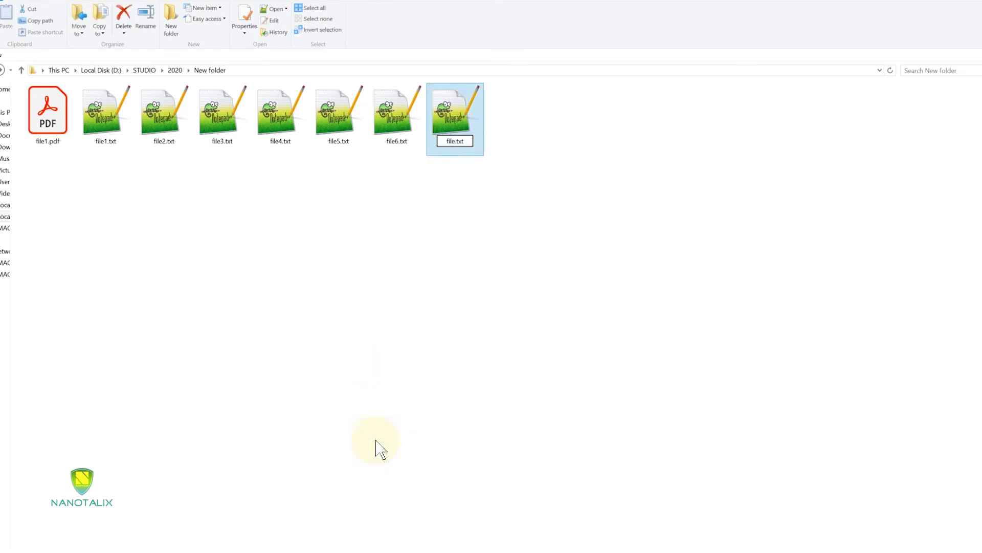
{"action": "type", "text": ".pdf"}
{"action": "key", "text": "Delete"}
{"action": "key", "text": "Delete"}
{"action": "key", "text": "Delete"}
{"action": "key", "text": "Delete"}
{"action": "key", "text": "Return"}
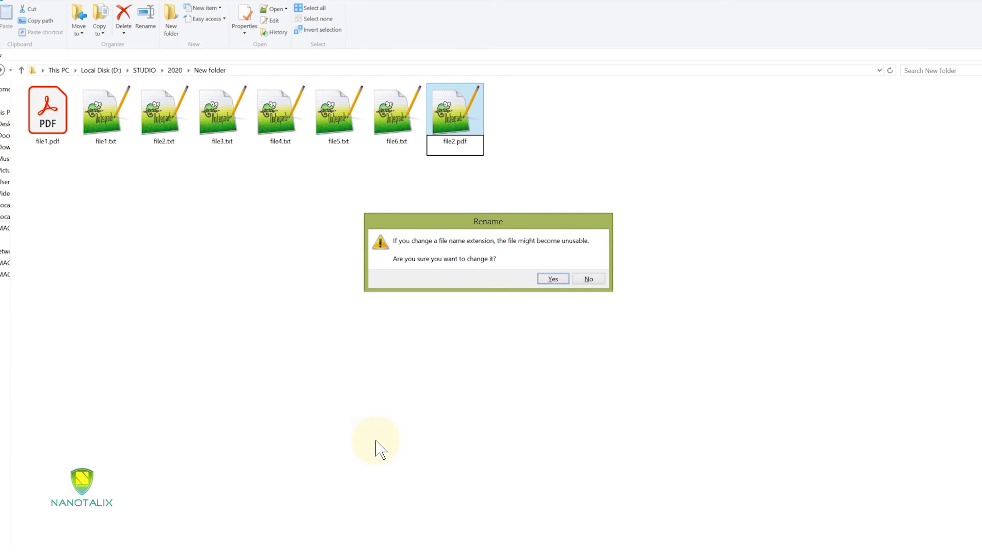
{"action": "key", "text": "Return"}
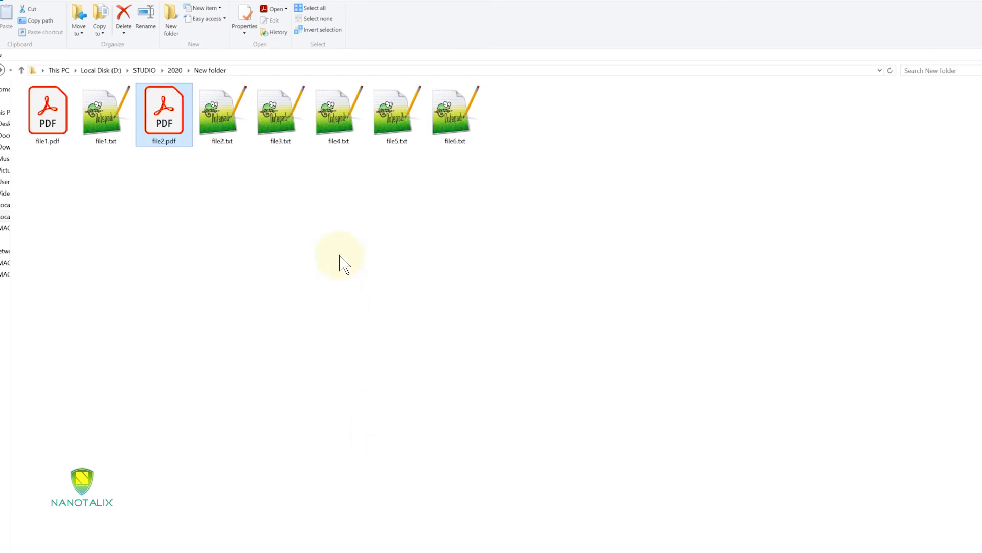
- Create a new text document in the folder and name it file3.pdf, replacing the .txt extension
{"action": "right_click", "coordinate": [340, 256]}
{"action": "mouse_move", "coordinate": [374, 372]}
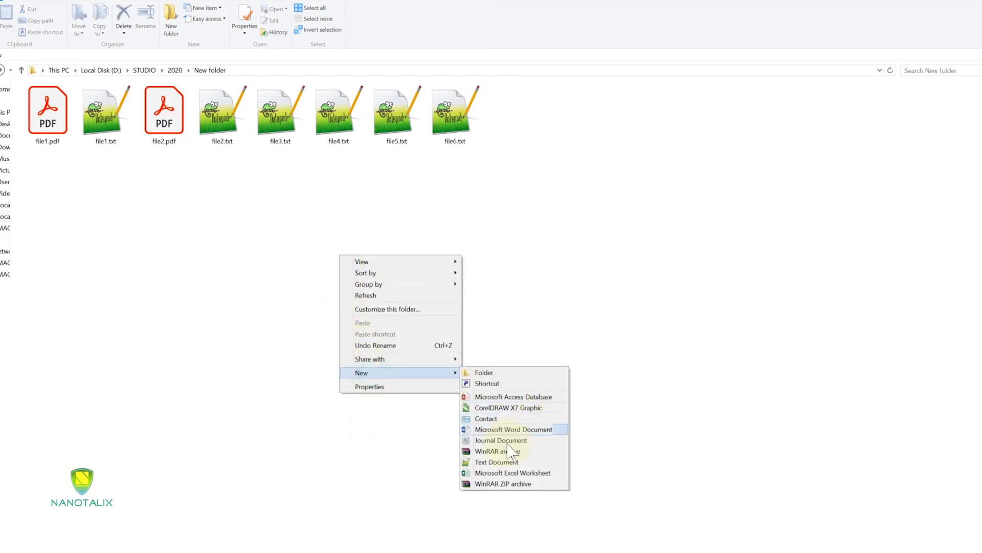
{"action": "left_click", "coordinate": [487, 461]}
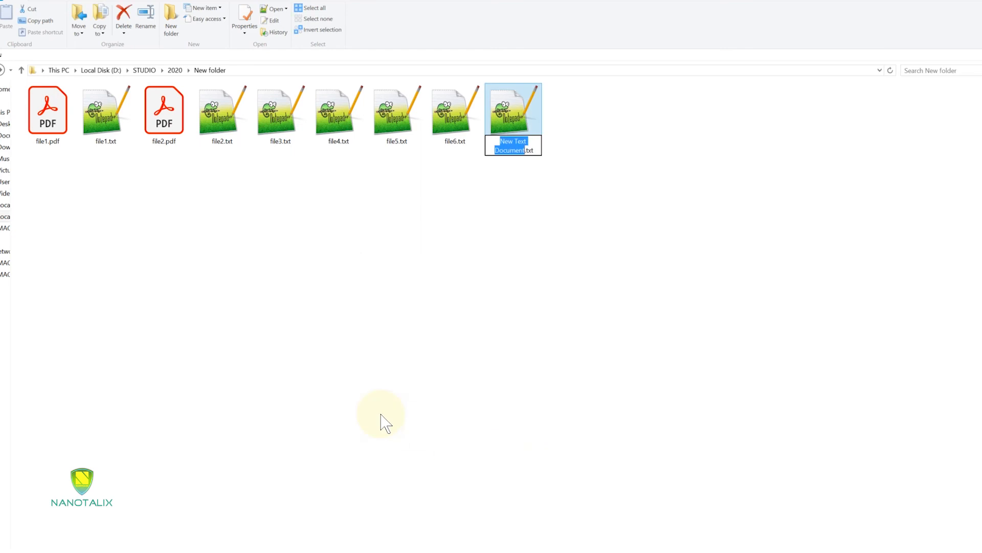
{"action": "type", "text": "file"}
{"action": "type", "text": "3.pdf"}
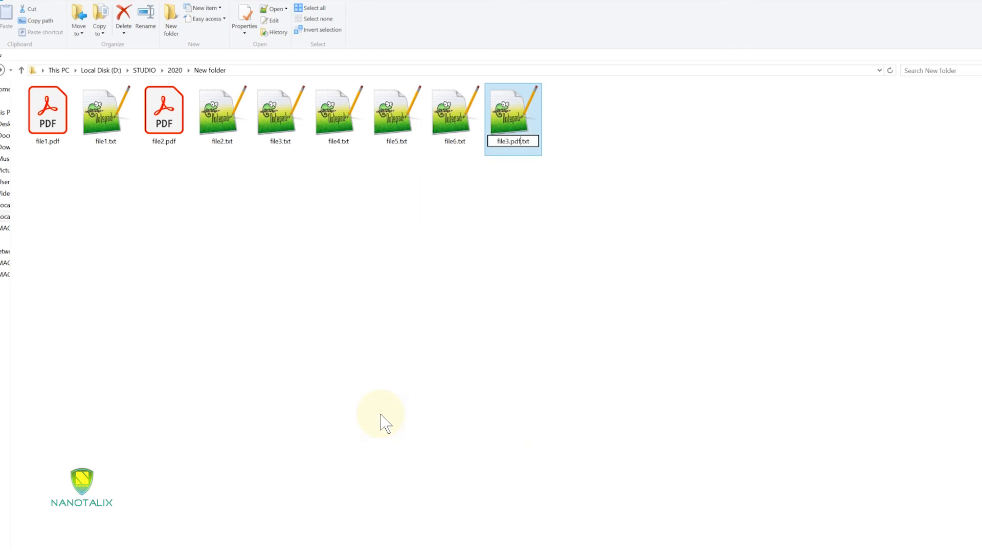
{"action": "key", "text": "Delete"}
{"action": "key", "text": "Delete"}
{"action": "key", "text": "Delete"}
{"action": "key", "text": "Delete"}
{"action": "key", "text": "Return"}
{"action": "key", "text": "Return"}
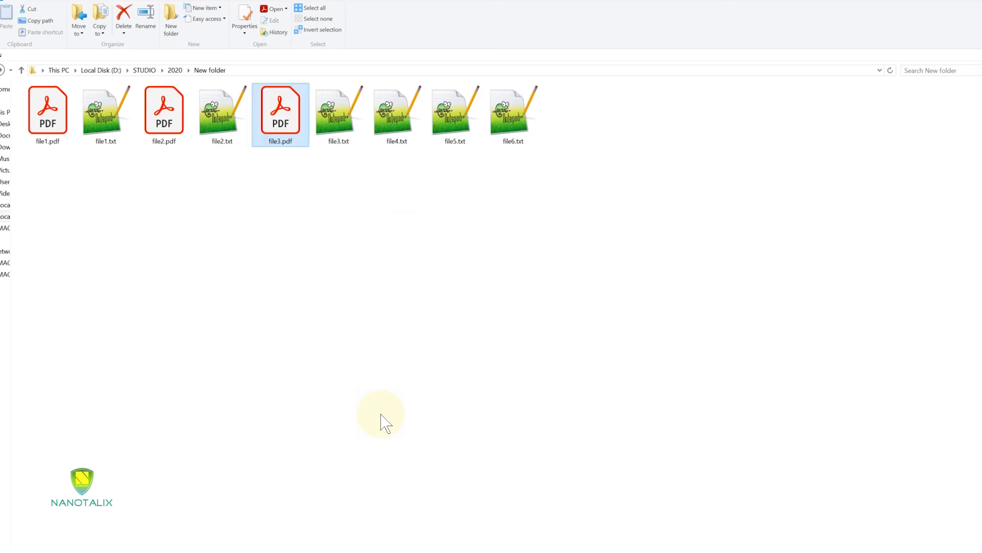
- Create a new text document in the folder and name it file4.pdf, replacing the .txt extension
{"action": "right_click", "coordinate": [391, 300]}
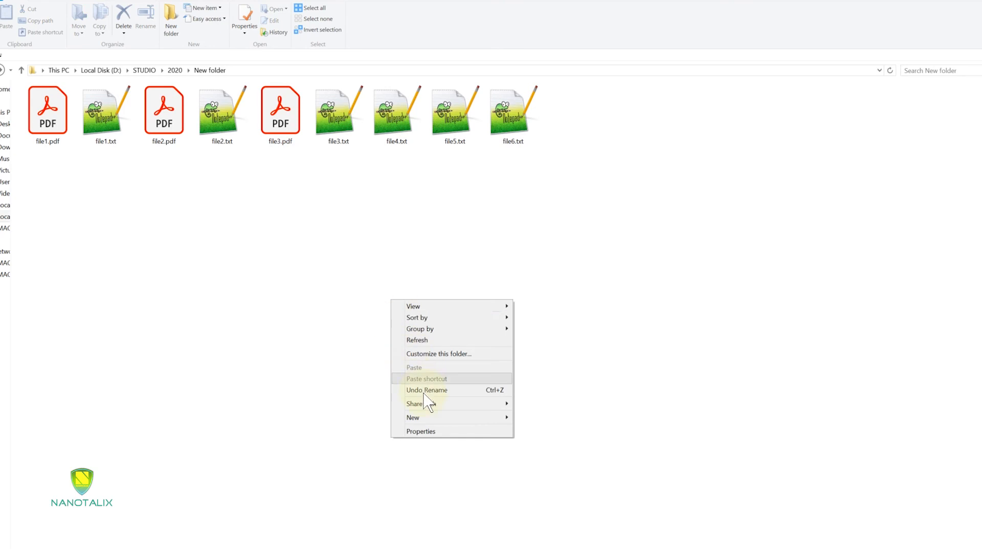
{"action": "mouse_move", "coordinate": [428, 424]}
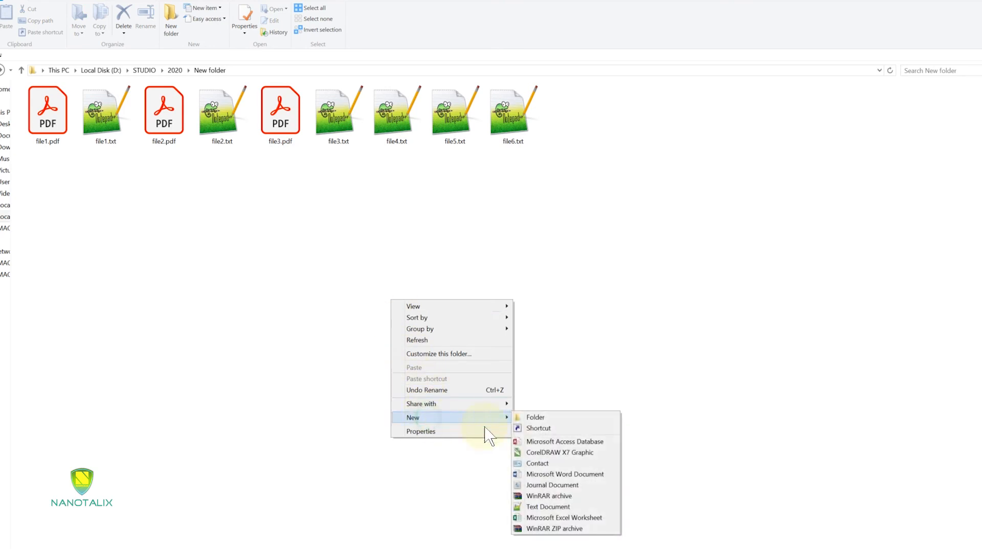
{"action": "left_click", "coordinate": [535, 505]}
{"action": "type", "text": "file"}
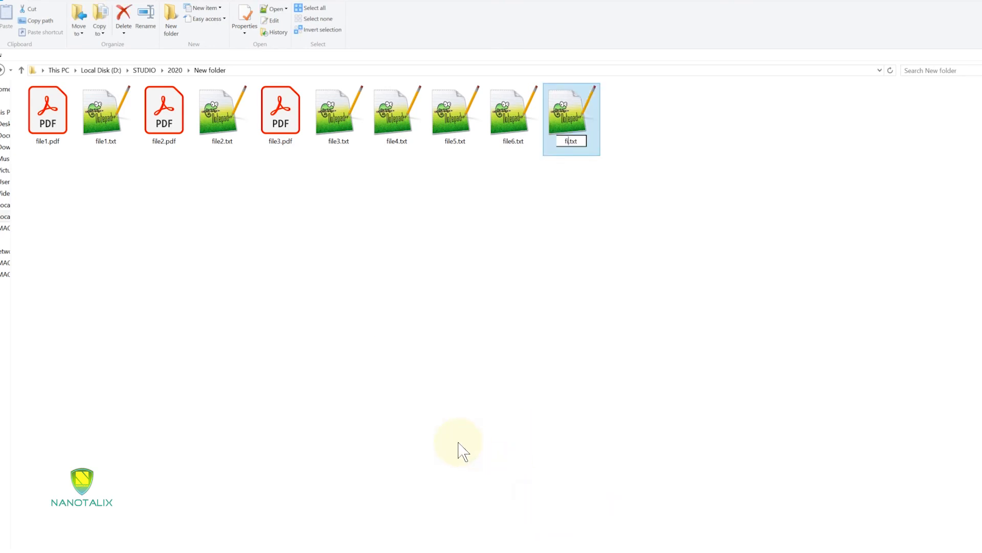
{"action": "type", "text": "4.pdf"}
{"action": "key", "text": "Delete"}
{"action": "key", "text": "Delete"}
{"action": "key", "text": "Delete"}
{"action": "key", "text": "Delete"}
{"action": "key", "text": "Return"}
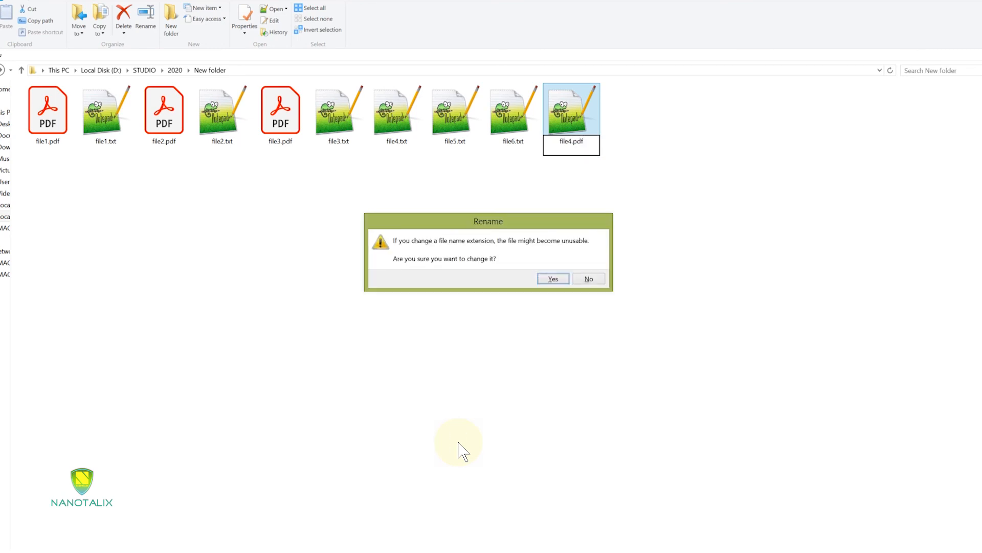
{"action": "key", "text": "Return"}
{"action": "left_click", "coordinate": [320, 251]}
- Create a new text document in the folder and name it file1.doc, replacing the .txt extension
{"action": "right_click", "coordinate": [415, 236]}
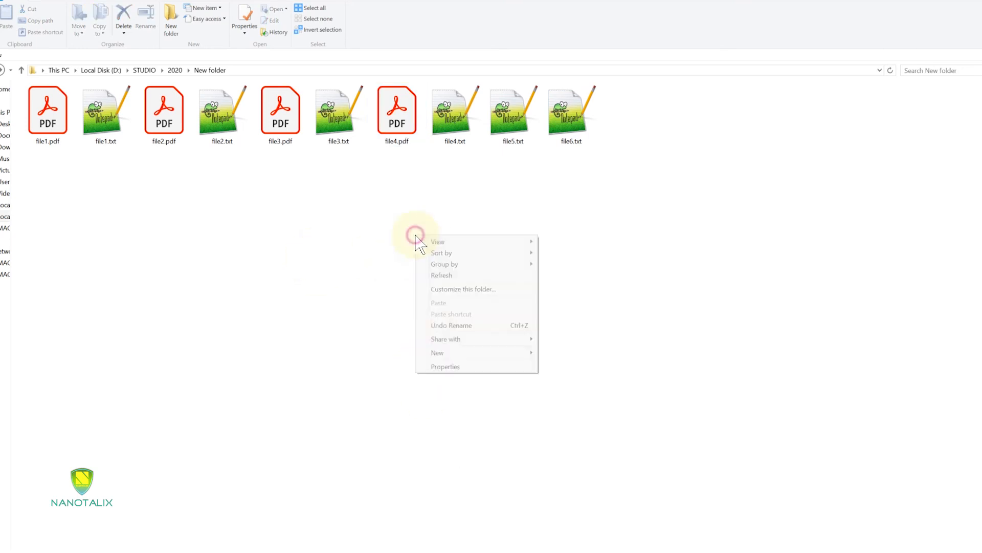
{"action": "left_click", "coordinate": [451, 352]}
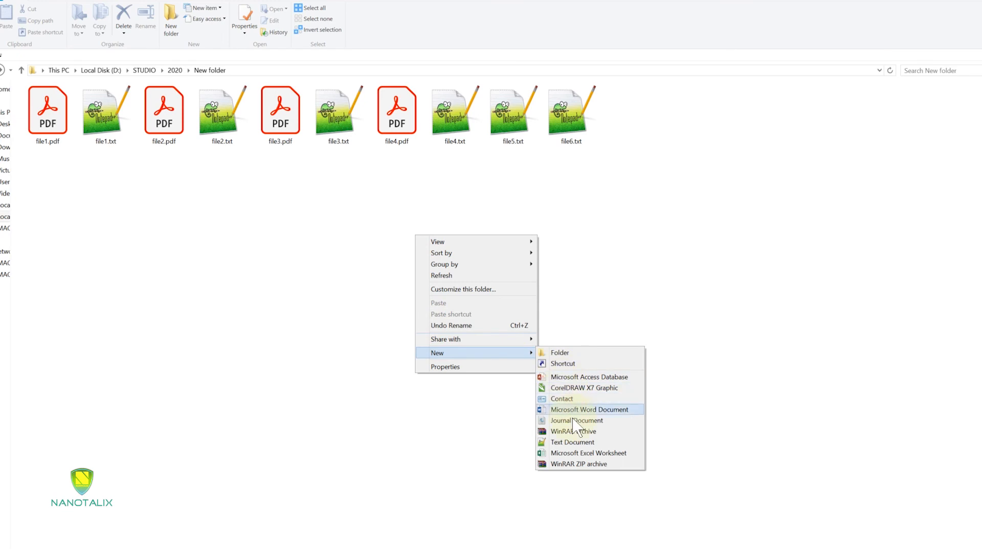
{"action": "left_click", "coordinate": [575, 442]}
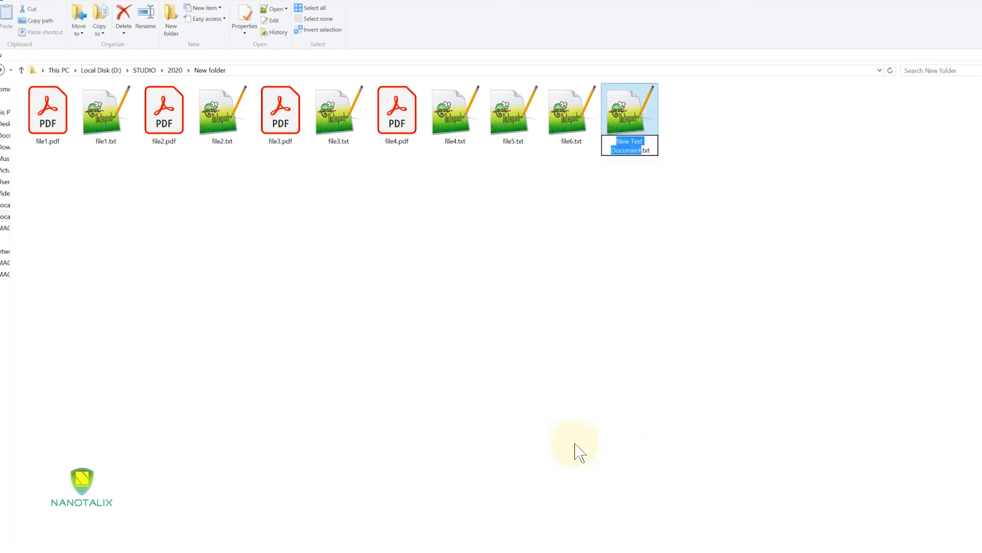
{"action": "type", "text": "file1.doc"}
{"action": "key", "text": "Delete"}
{"action": "key", "text": "Delete"}
{"action": "key", "text": "Delete"}
{"action": "key", "text": "Delete"}
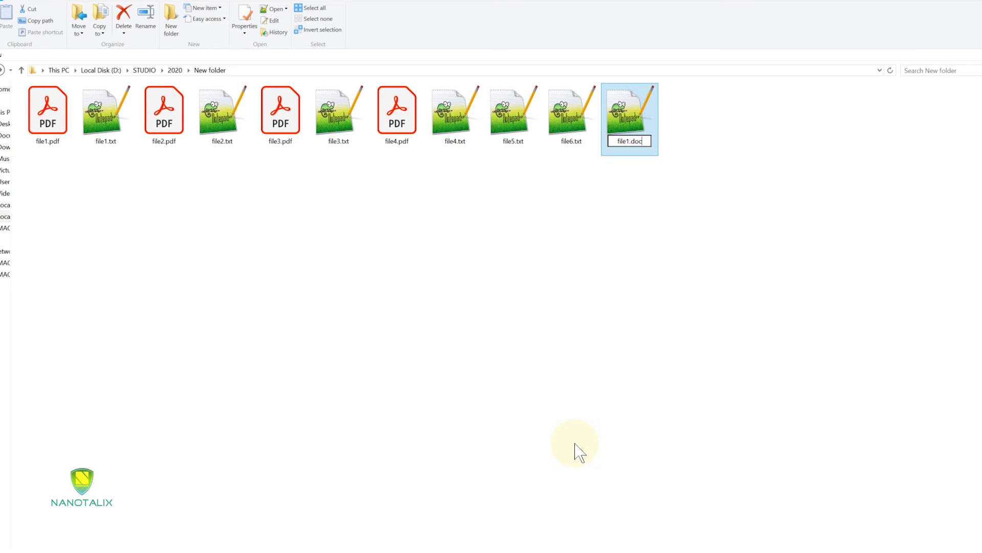
{"action": "key", "text": "Return"}
{"action": "key", "text": "Return"}
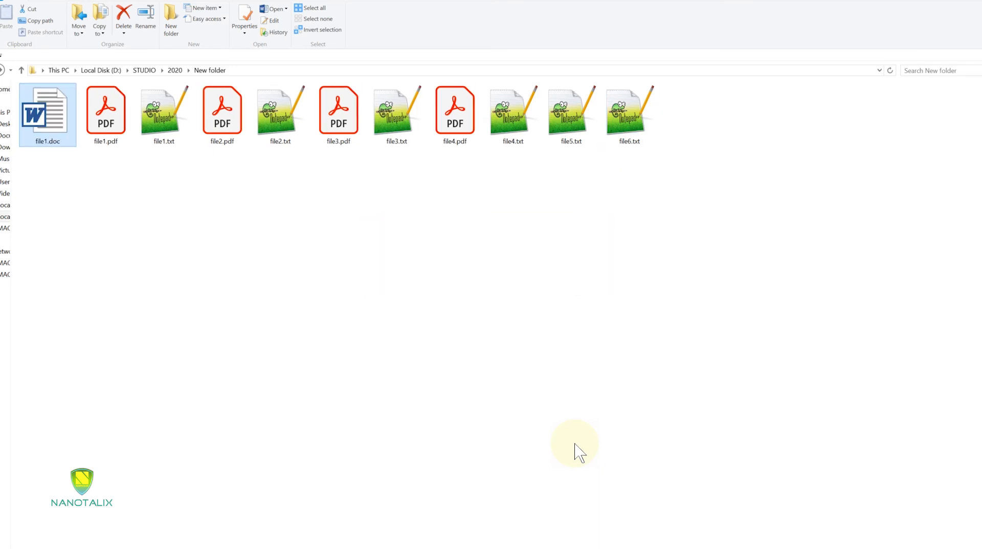
- Create a new Microsoft Word document in the folder and name it file2.doc, replacing the .docx extension
{"action": "right_click", "coordinate": [278, 278]}
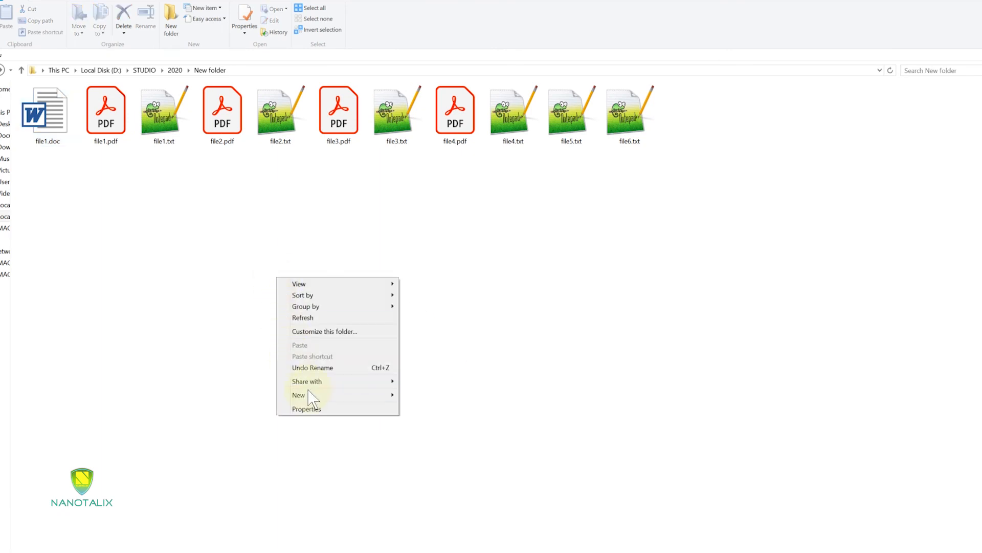
{"action": "mouse_move", "coordinate": [310, 395]}
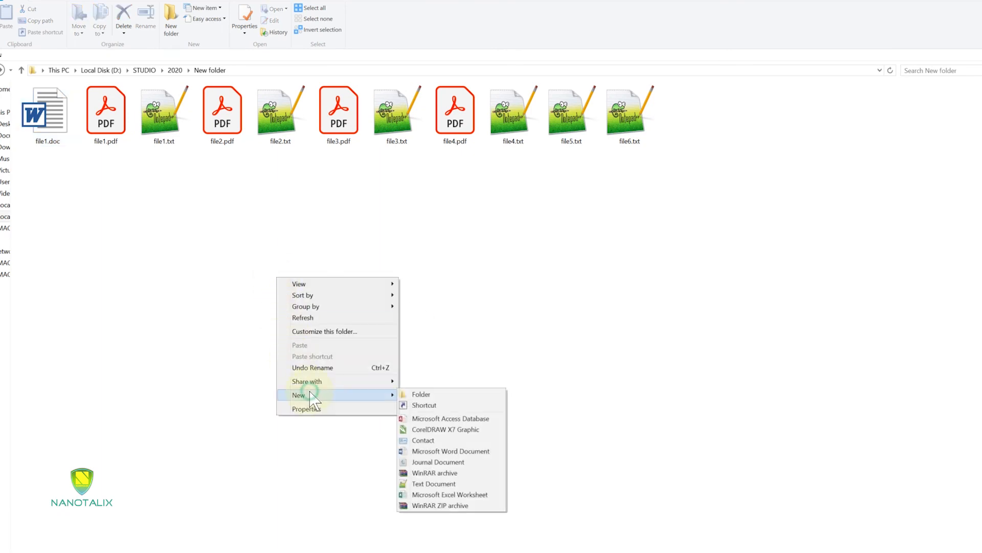
{"action": "left_click", "coordinate": [432, 451]}
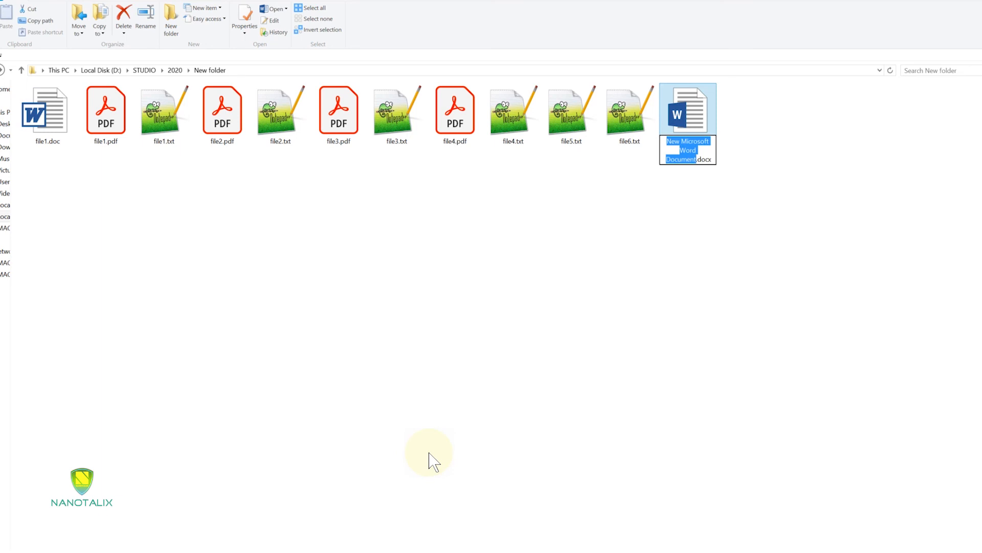
{"action": "type", "text": "file"}
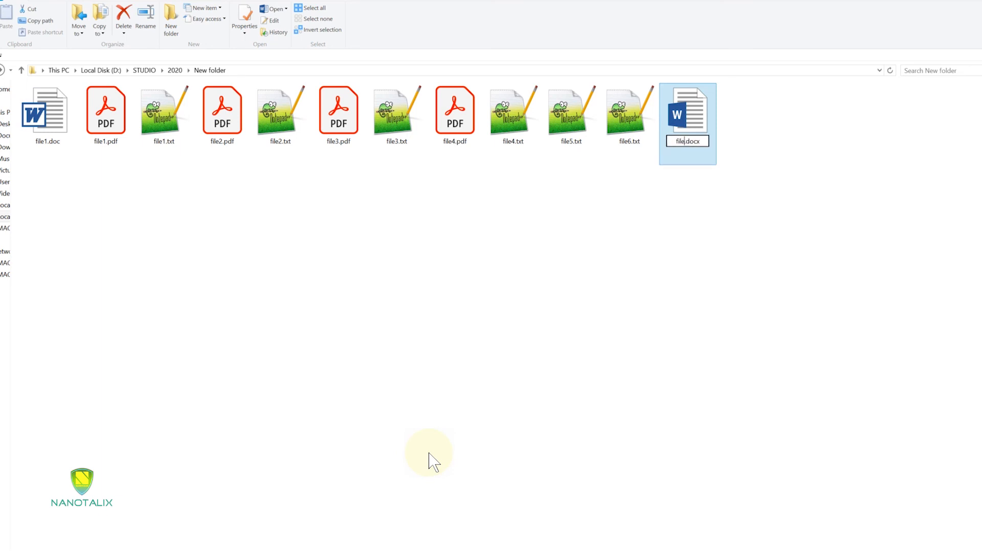
{"action": "type", "text": "2.doc"}
{"action": "key", "text": "Delete"}
{"action": "key", "text": "Delete"}
{"action": "key", "text": "Delete"}
{"action": "key", "text": "Delete"}
{"action": "key", "text": "Delete"}
{"action": "key", "text": "Return"}
{"action": "key", "text": "Return"}
- Create a new text document in the folder and name it file3.doc, replacing the .txt extension
{"action": "right_click", "coordinate": [394, 354]}
{"action": "left_click", "coordinate": [438, 468]}
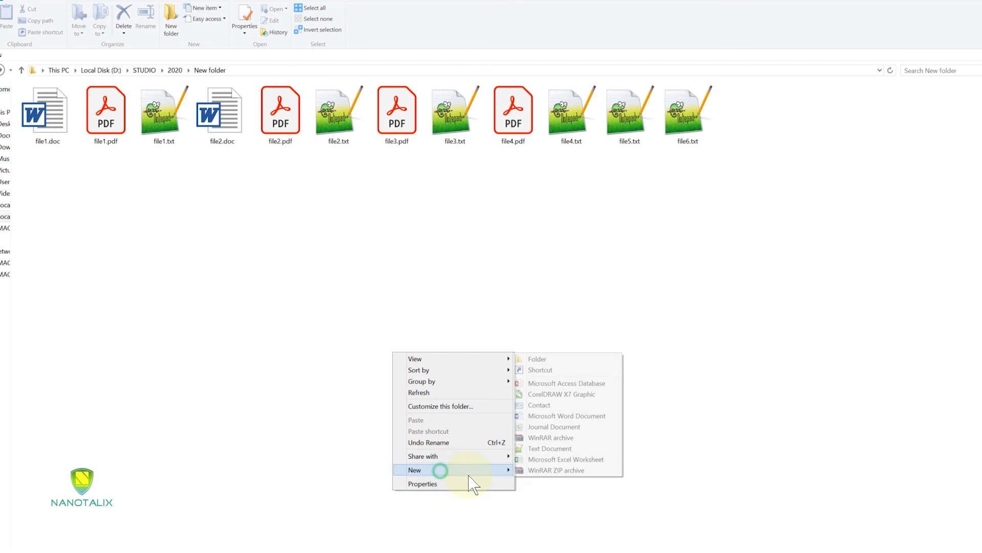
{"action": "left_click", "coordinate": [554, 449]}
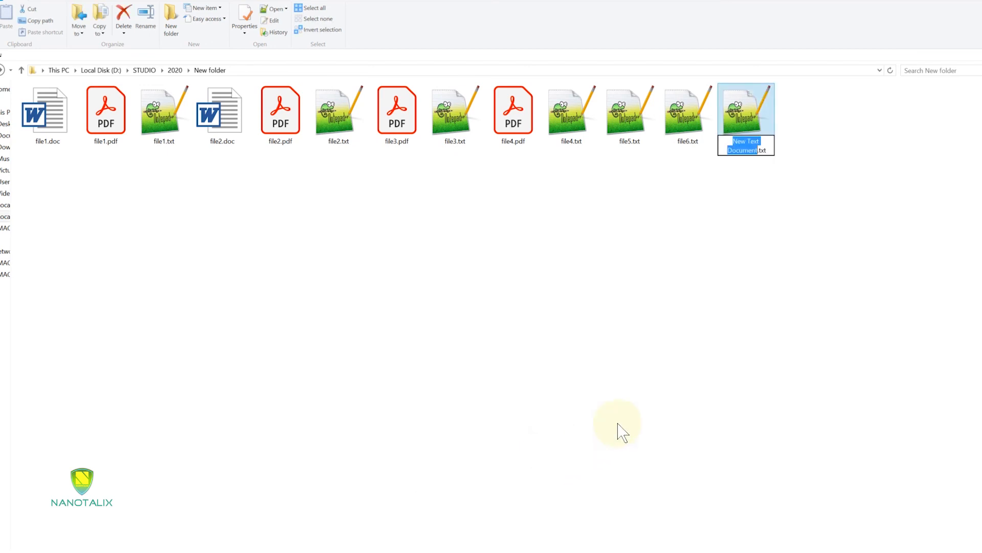
{"action": "type", "text": "file"}
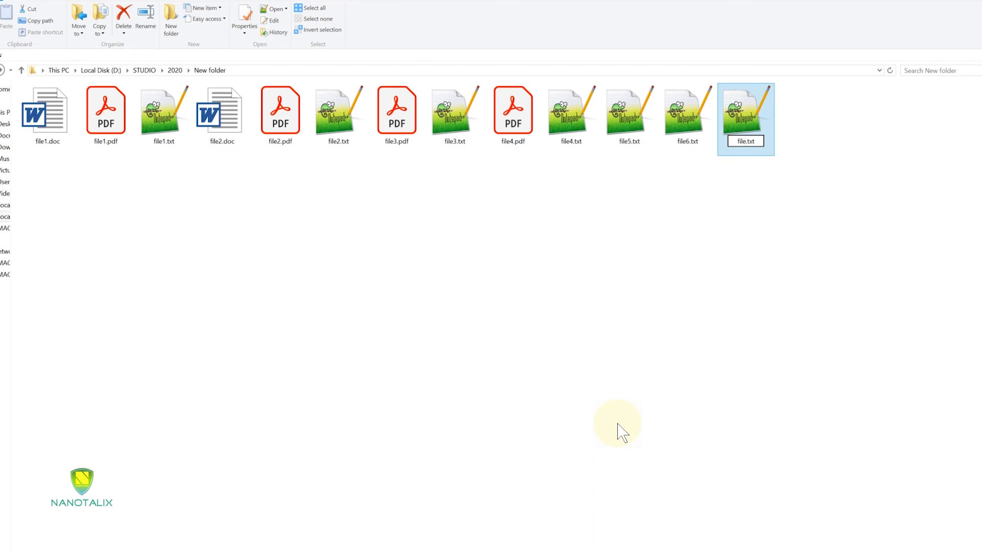
{"action": "type", "text": "3.doc"}
{"action": "key", "text": "Delete"}
{"action": "key", "text": "Delete"}
{"action": "key", "text": "Delete"}
{"action": "key", "text": "Return"}
{"action": "key", "text": "Return"}
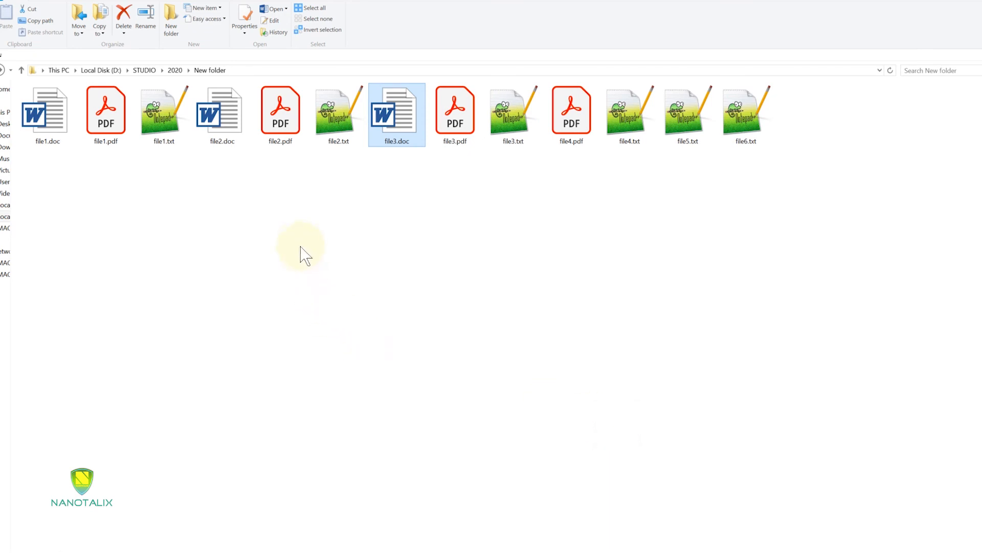
- Create a new text document in the folder and name it file4.doc, replacing the .txt extension
{"action": "right_click", "coordinate": [300, 245]}
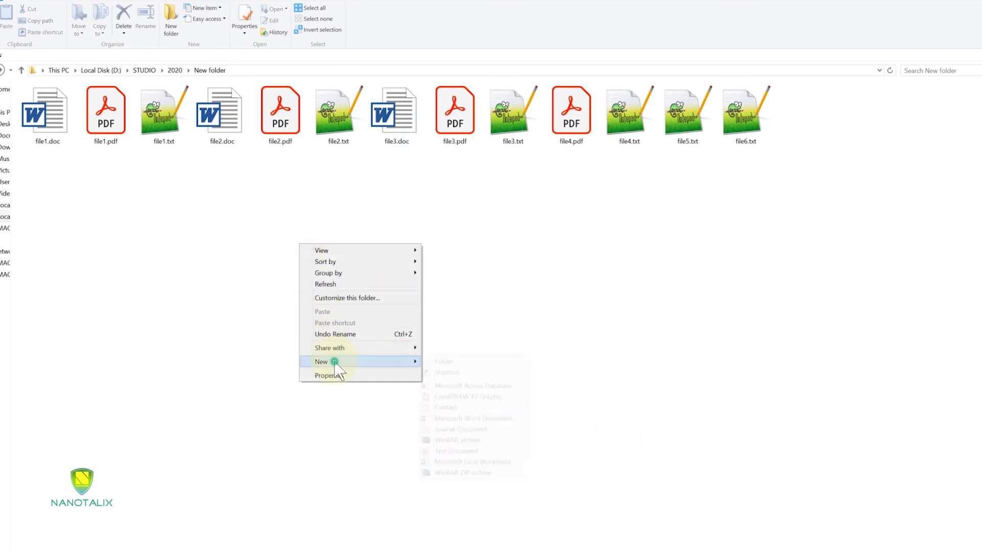
{"action": "mouse_move", "coordinate": [335, 361]}
{"action": "left_click", "coordinate": [447, 451]}
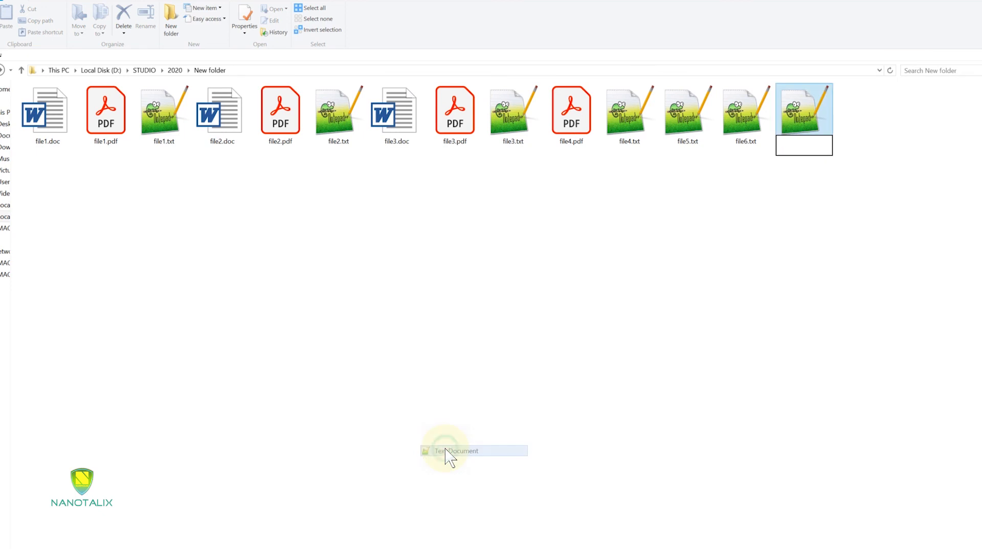
{"action": "type", "text": "file"}
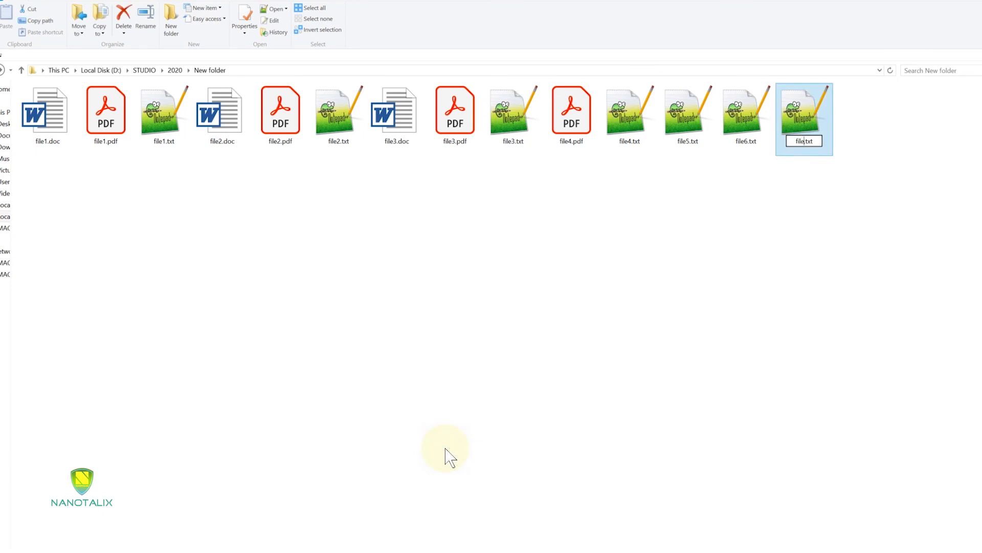
{"action": "type", "text": "4.doc"}
{"action": "key", "text": "Delete"}
{"action": "key", "text": "Delete"}
{"action": "key", "text": "Delete"}
{"action": "key", "text": "Delete"}
{"action": "key", "text": "Return"}
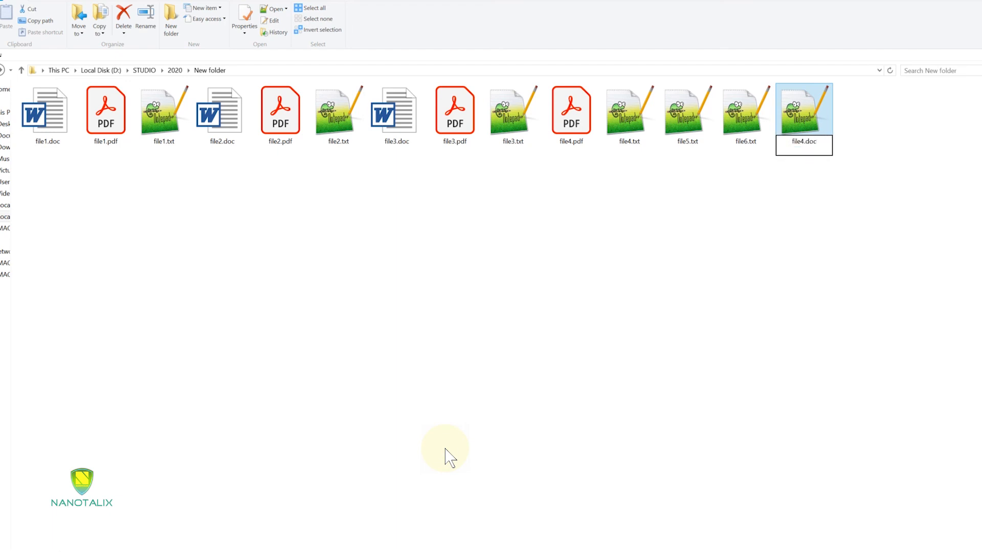
{"action": "key", "text": "Return"}
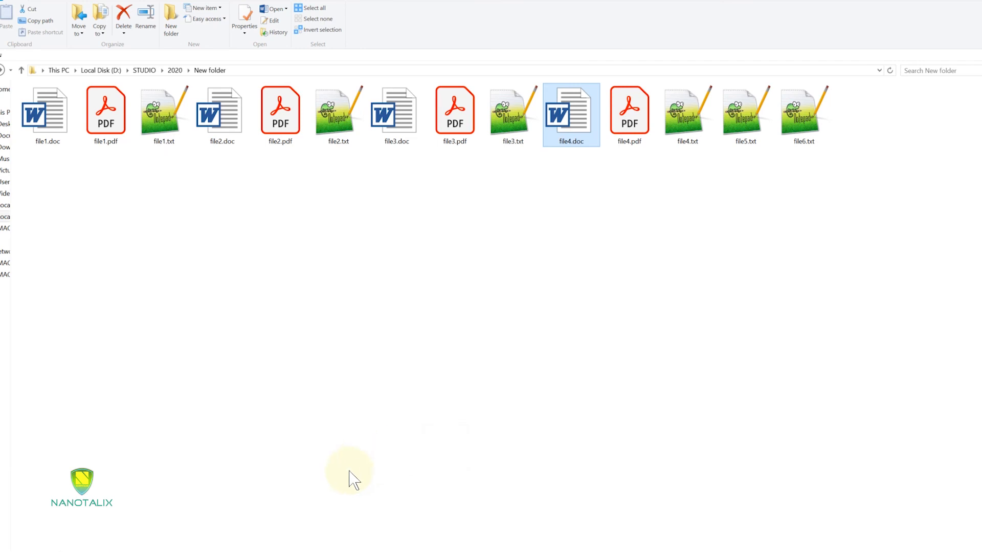
{"action": "left_click", "coordinate": [619, 259]}
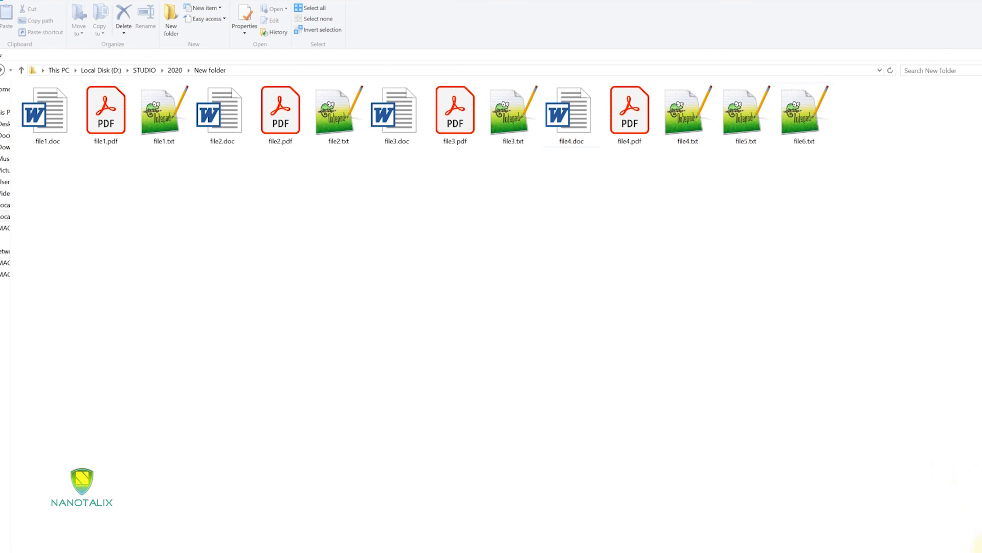
- Show the folder in details view sorted by file type, with the Name and Type columns widened
{"action": "key", "text": "ctrl+shift+6"}
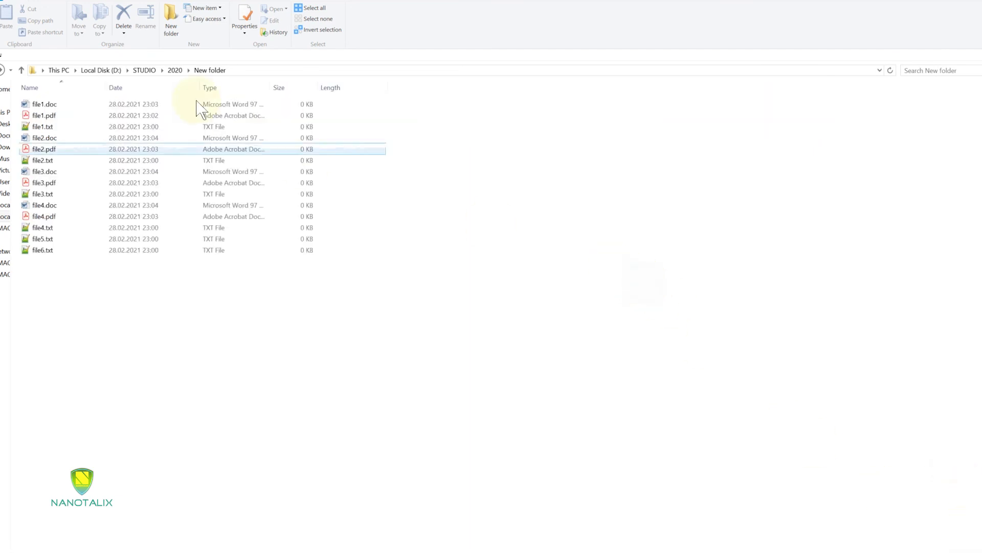
{"action": "left_click_drag", "start_coordinate": [109, 87], "coordinate": [154, 88]}
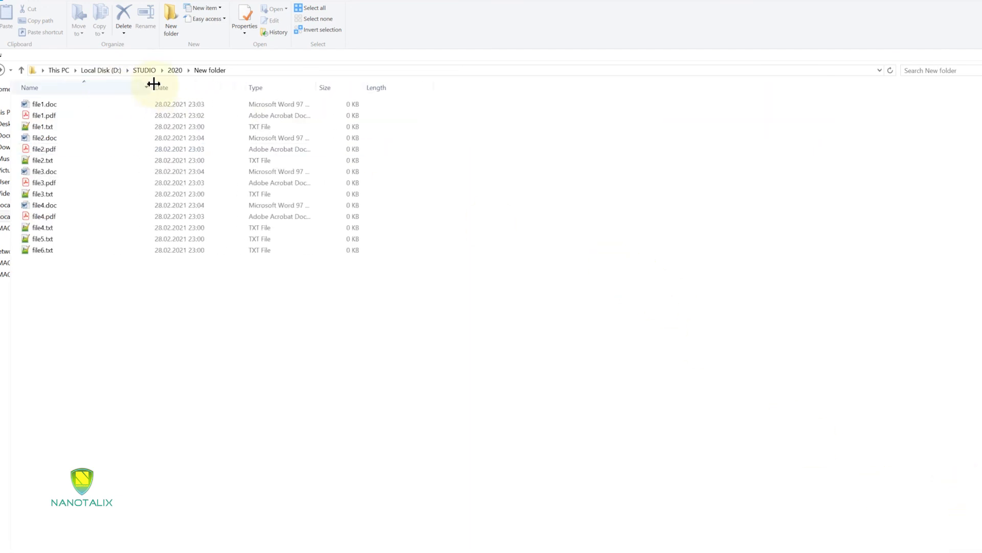
{"action": "left_click", "coordinate": [279, 88]}
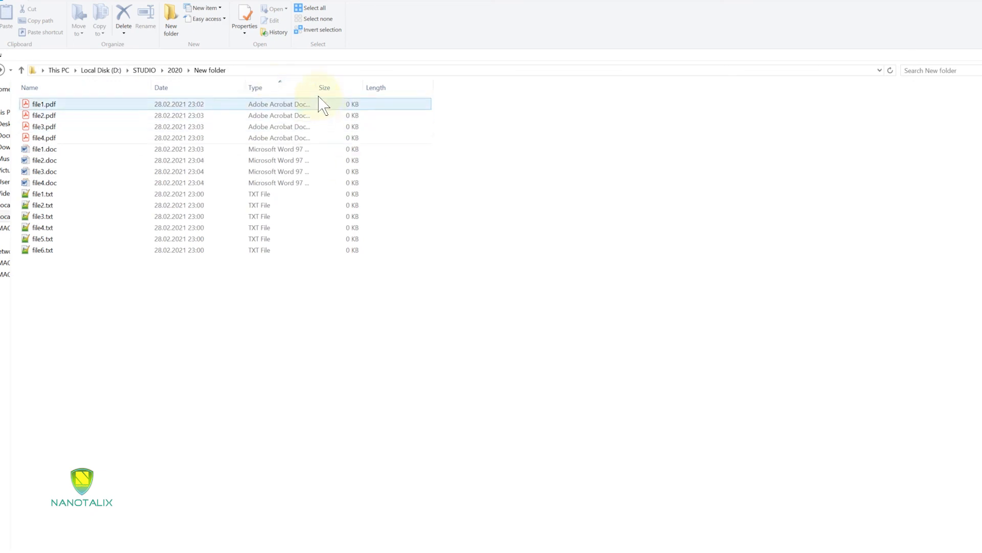
{"action": "left_click_drag", "start_coordinate": [316, 88], "coordinate": [362, 90]}
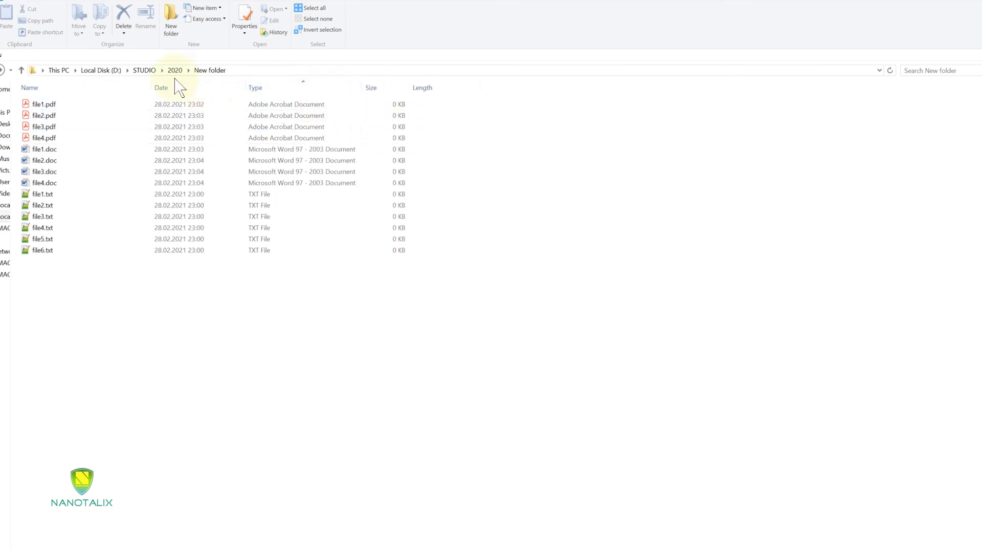
{"action": "left_click", "coordinate": [106, 251]}
{"action": "left_click_drag", "start_coordinate": [59, 303], "coordinate": [58, 106]}
{"action": "left_click", "coordinate": [156, 295]}
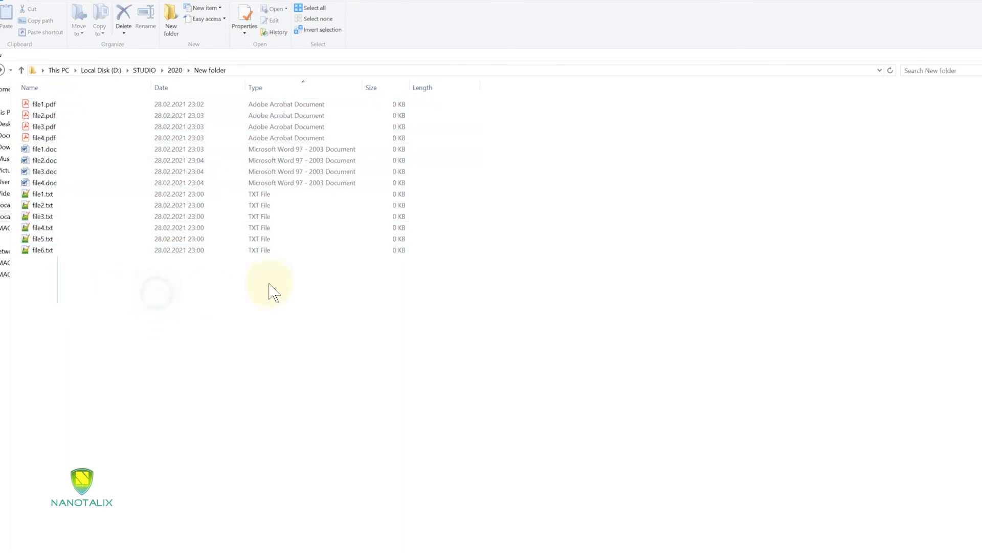
- Search the folder for all text files with the wildcard query *.txt
{"action": "left_click", "coordinate": [945, 70]}
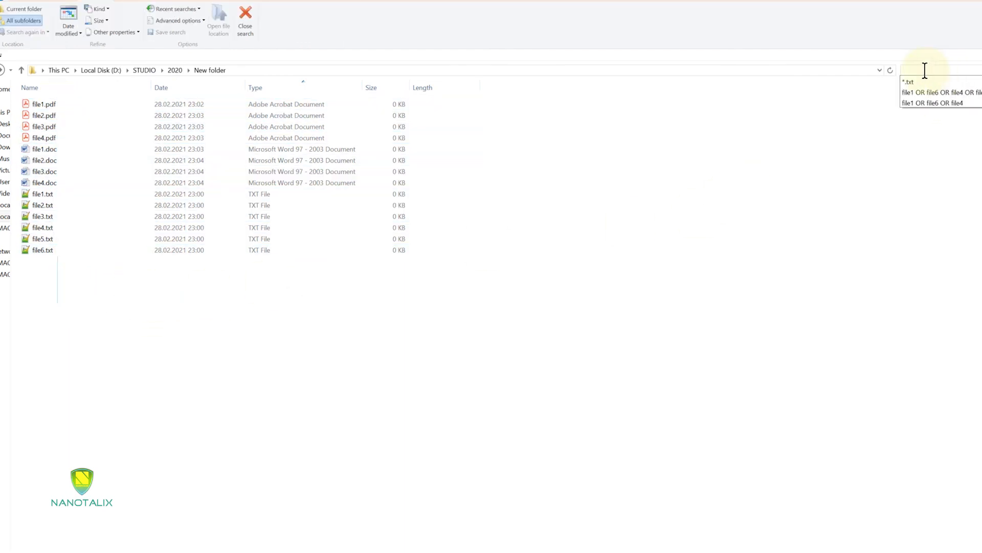
{"action": "type", "text": "*"}
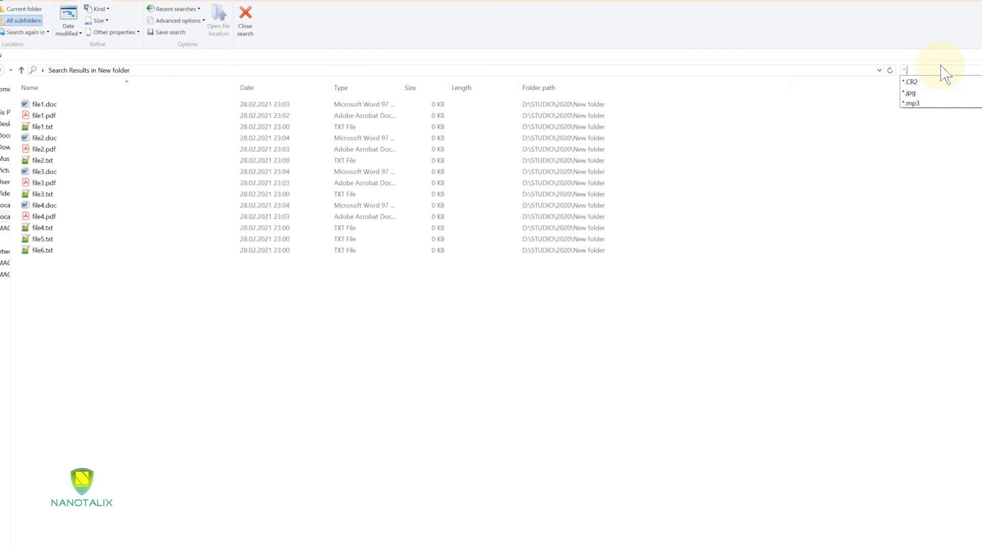
{"action": "type", "text": ".txt"}
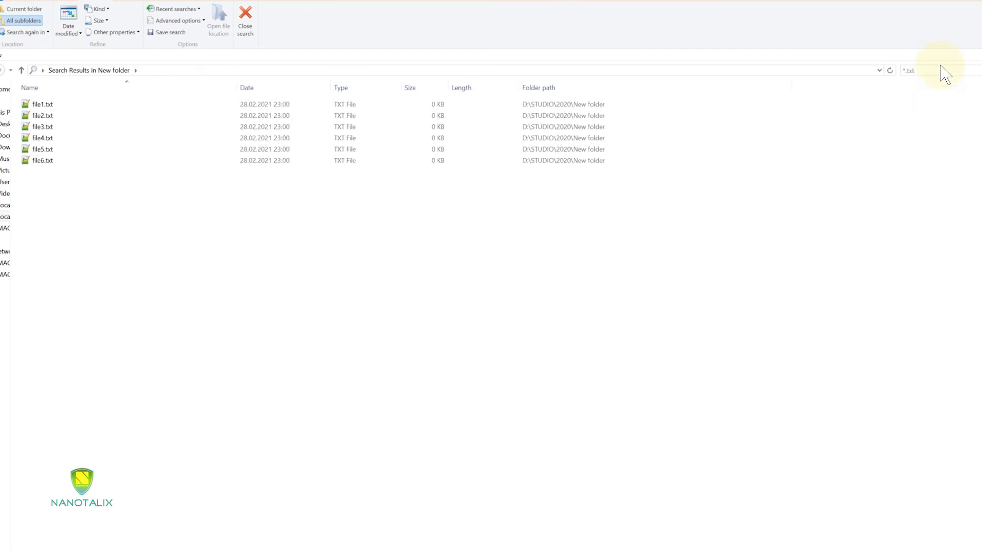
- Change the folder search to *.pdf to find all PDF files
{"action": "key", "text": "BackSpace"}
{"action": "key", "text": "BackSpace"}
{"action": "key", "text": "BackSpace"}
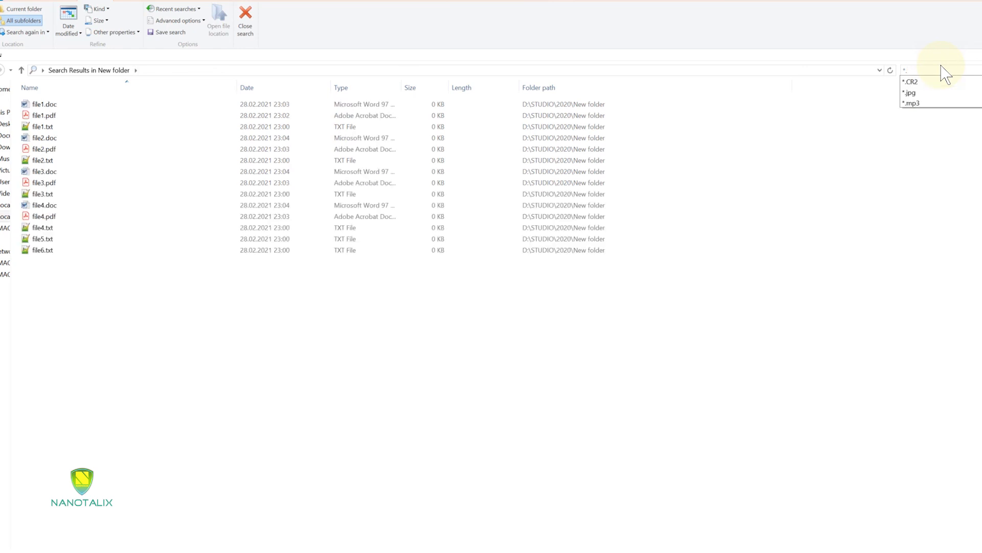
{"action": "type", "text": "pdf"}
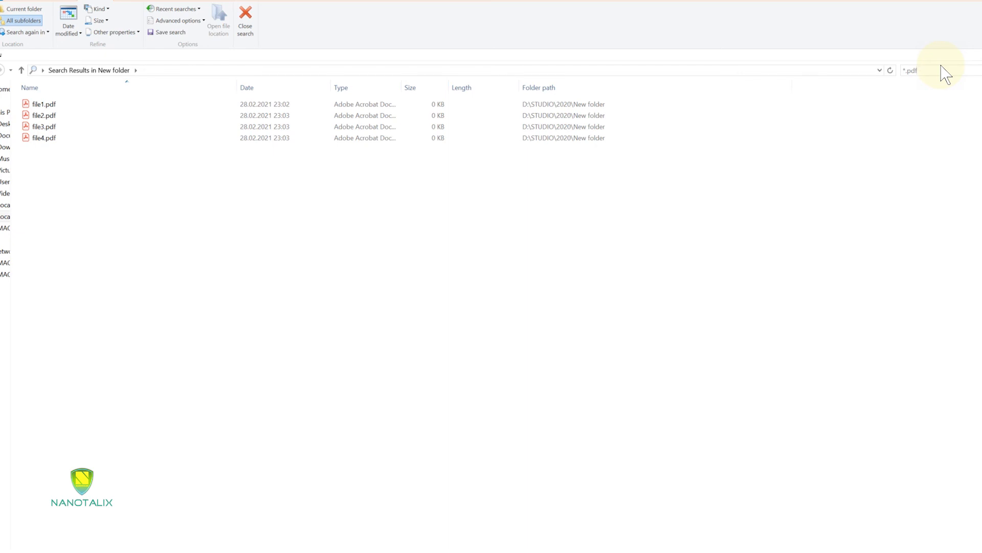
- Clear the search query and return to the complete folder listing
{"action": "key", "text": "BackSpace"}
{"action": "key", "text": "BackSpace"}
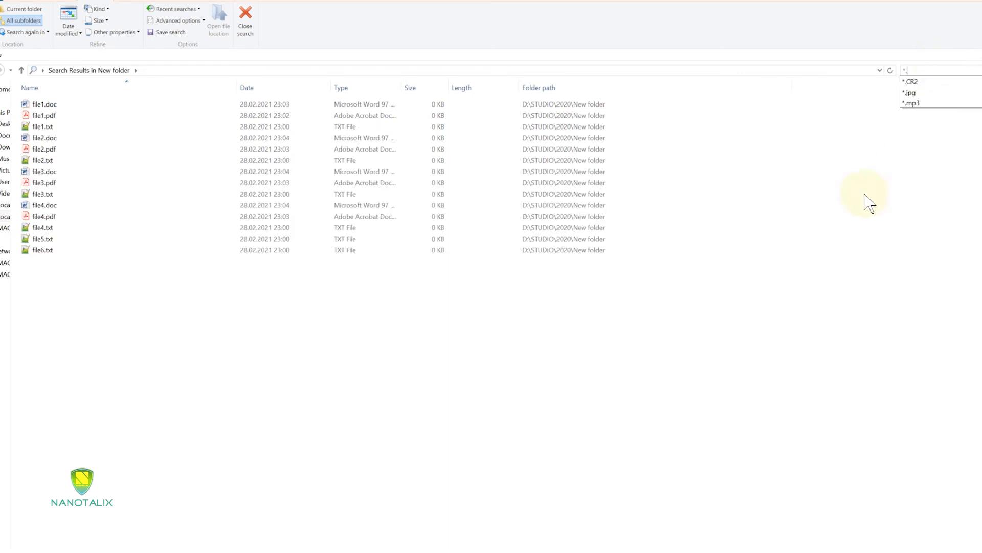
{"action": "left_click", "coordinate": [594, 344]}
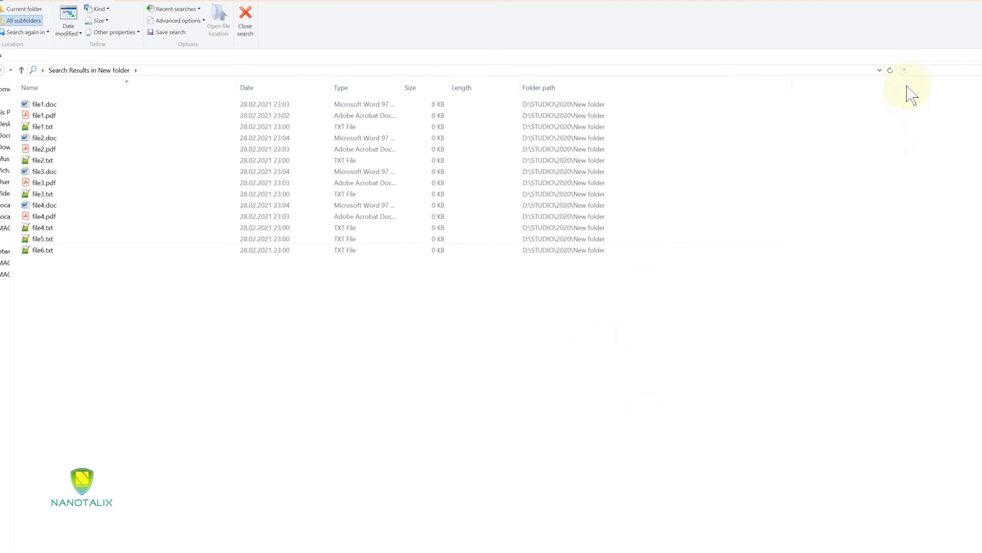
{"action": "left_click", "coordinate": [981, 70]}
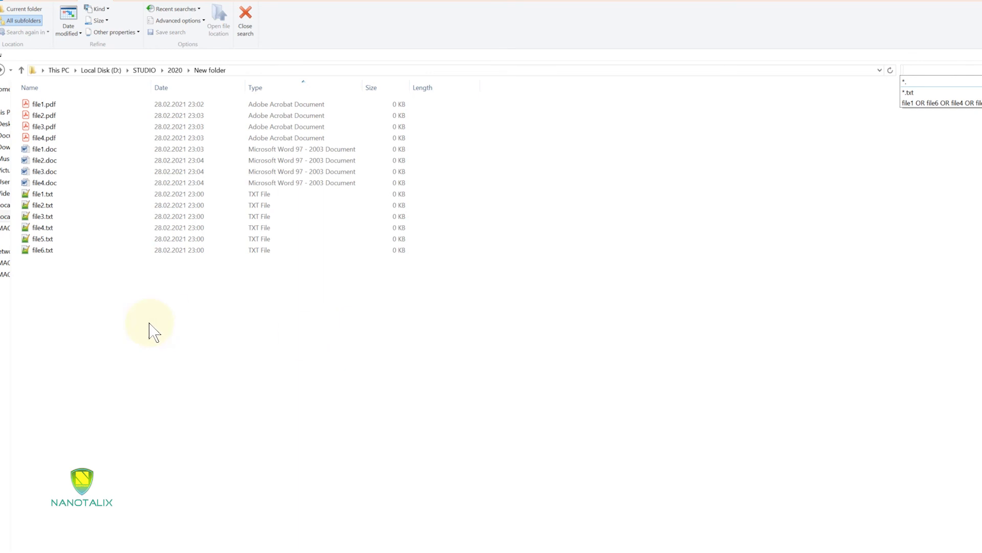
- Delete all the sample PDF, DOC and TXT files from the folder
{"action": "left_click", "coordinate": [51, 254]}
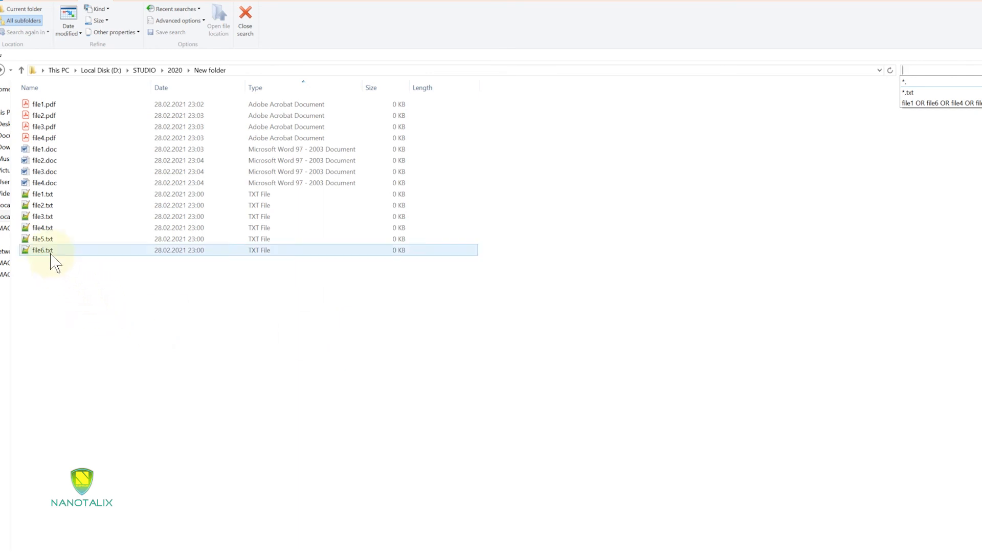
{"action": "left_click_drag", "start_coordinate": [59, 290], "coordinate": [48, 98]}
{"action": "key", "text": "Delete"}
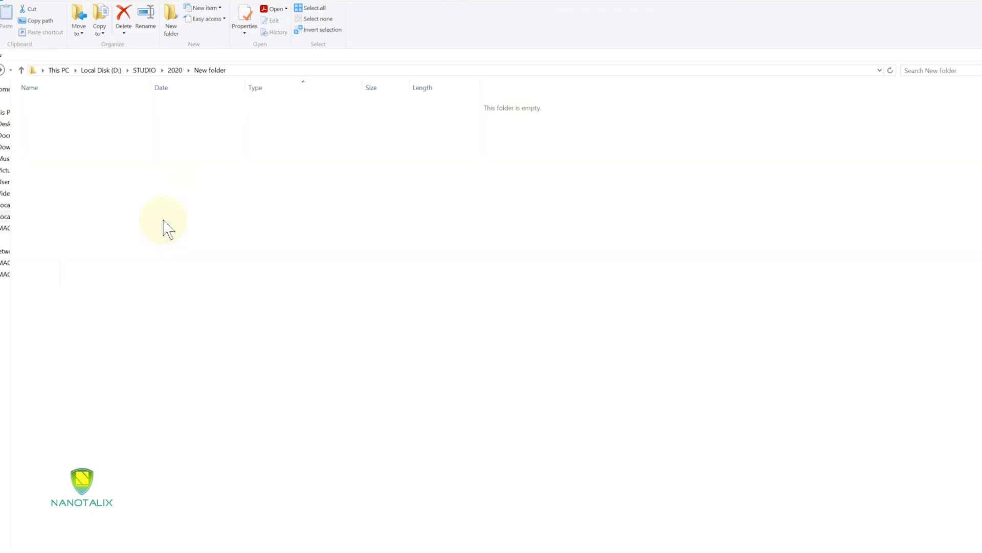